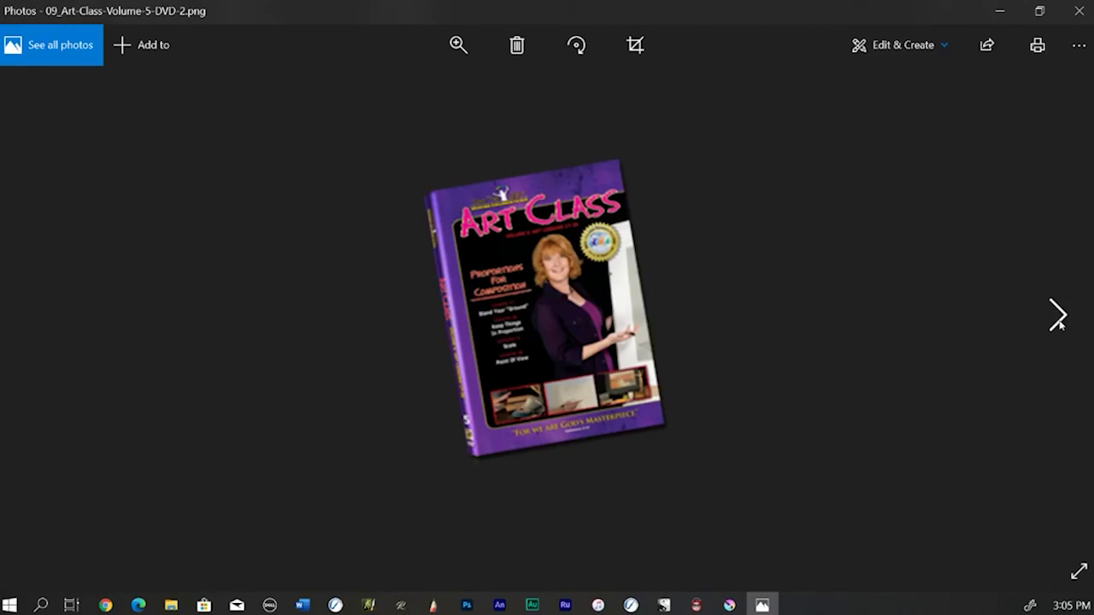
Step: Advance the Photos viewer to the still life of copper vessels on a wooden shelf
click(1058, 318)
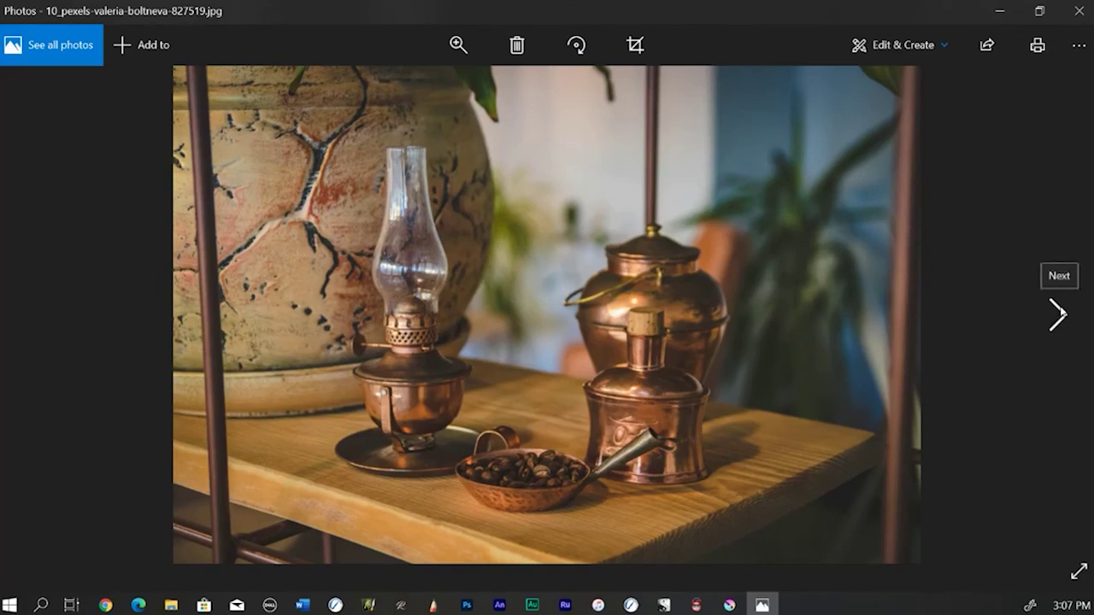
Step: Advance to 11_pexels-lukas-652348.jpg, the suited man in a striped tie raising a fist
click(1058, 315)
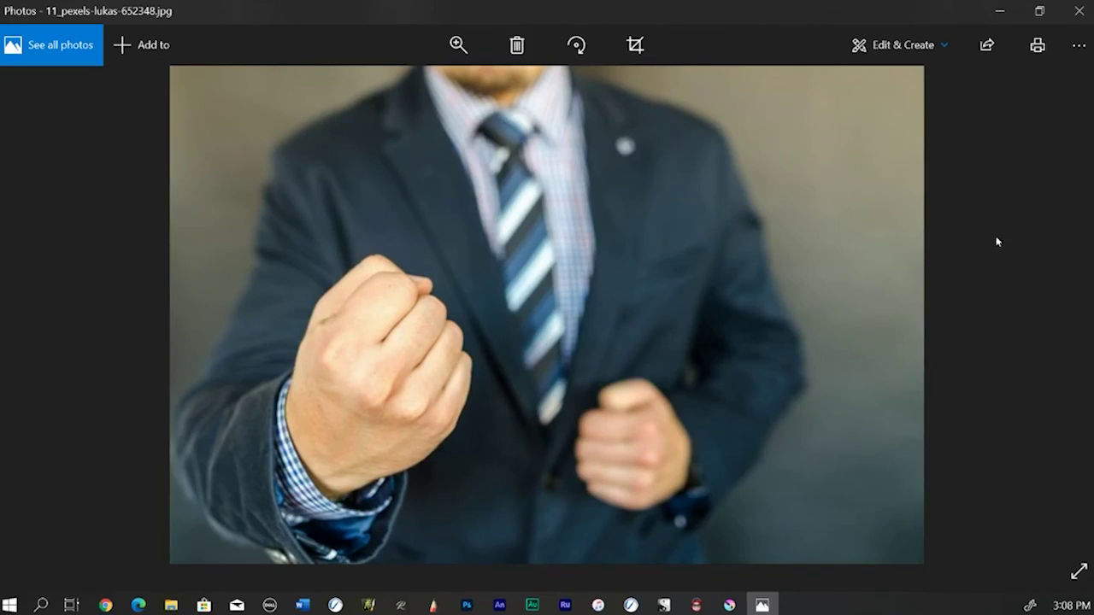
Step: Advance the Photos viewer to the yellow-and-black locomotive 365 photo
mouse_move(1052, 284)
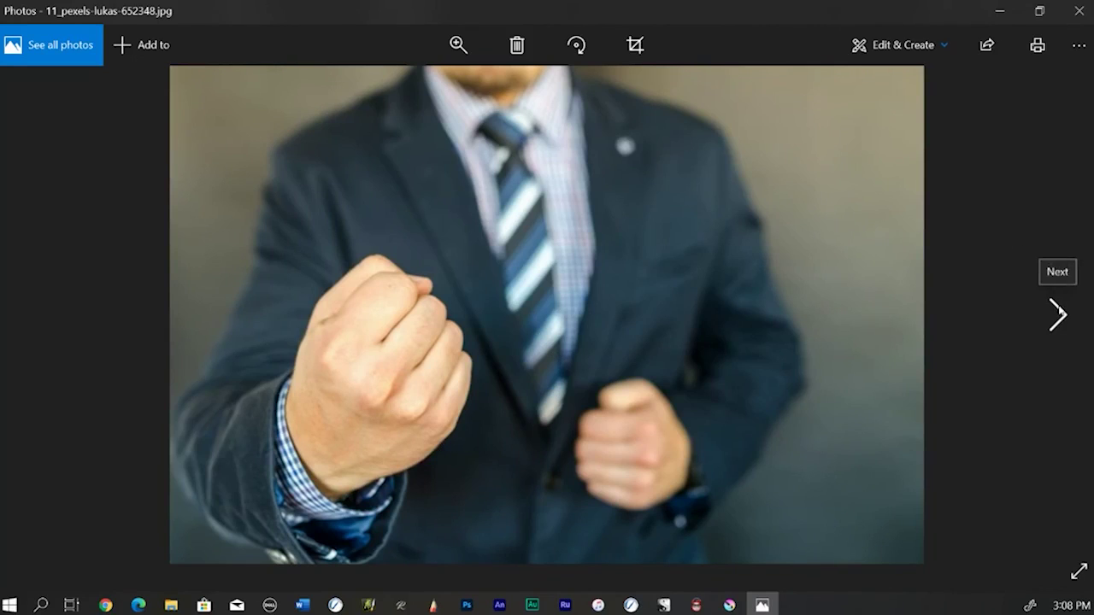
click(1057, 309)
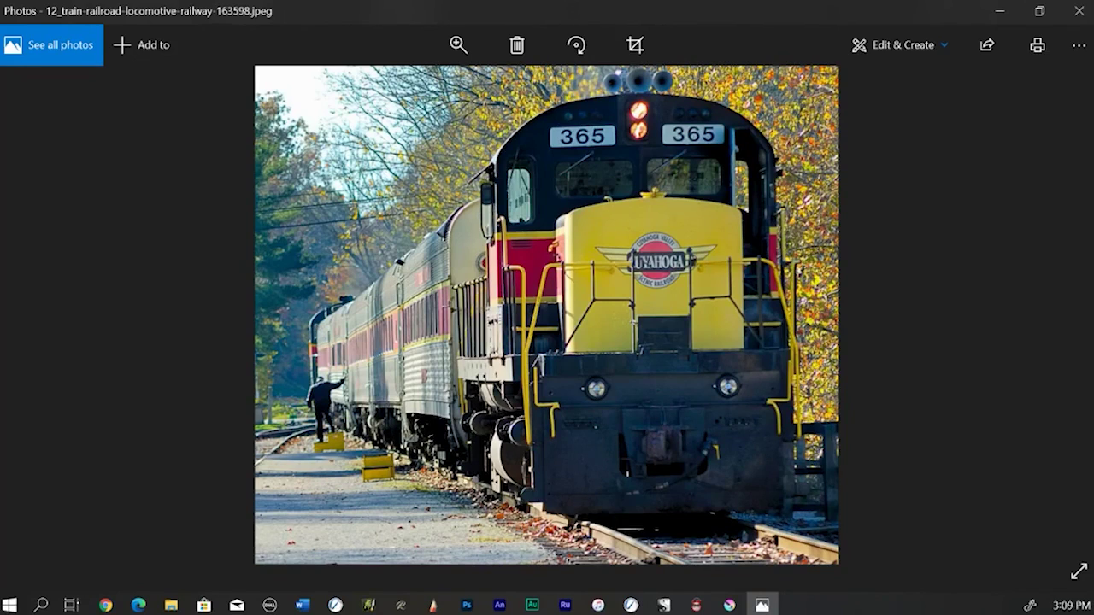
mouse_move(1047, 290)
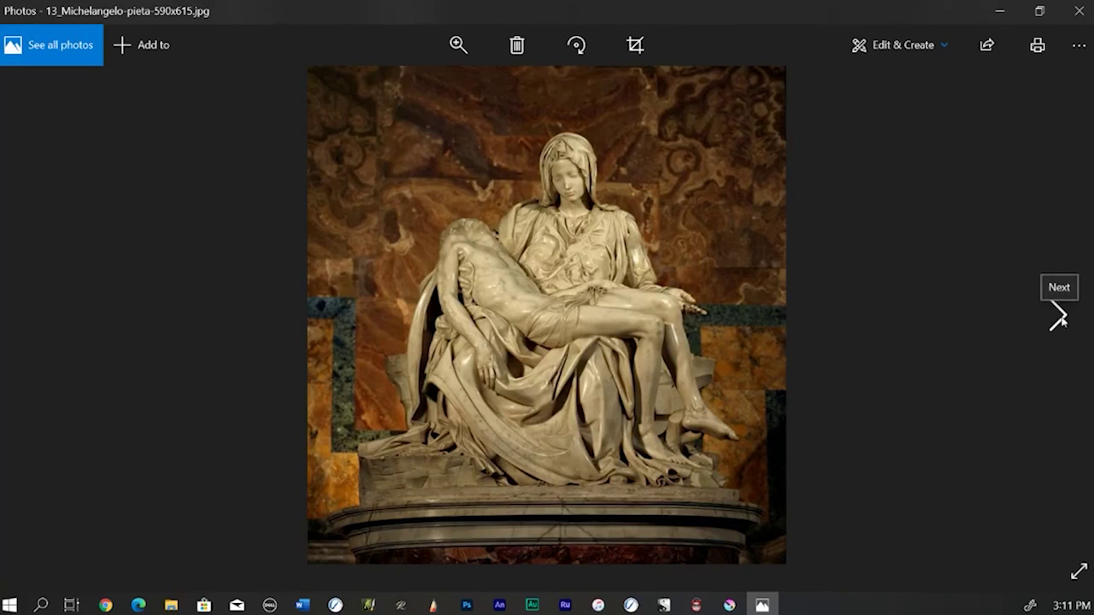
Step: Advance Photos to the close-up dog-nose photo
click(1060, 318)
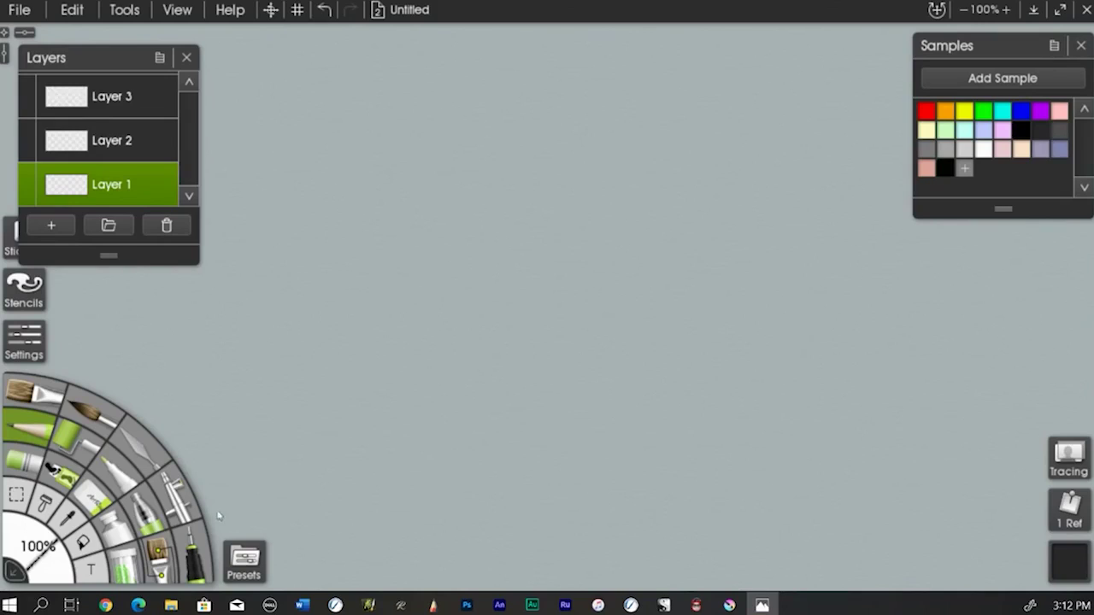
Step: With the Ink Pen, draw an egg-shaped head with two big ears, hair tufts and a top curl
click(193, 547)
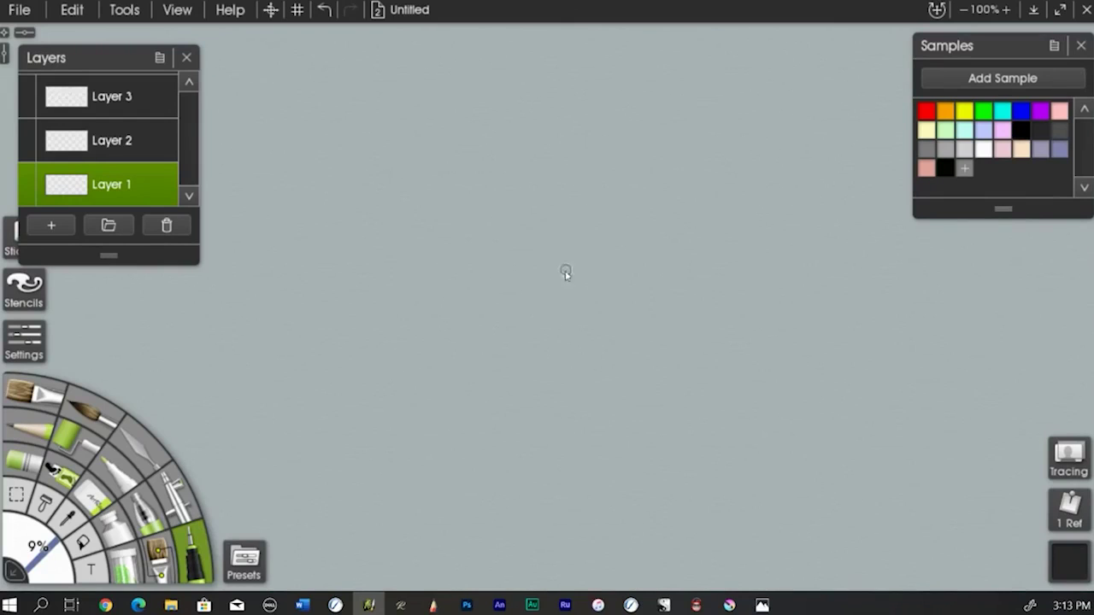
mouse_move(562, 370)
mouse_down()
mouse_move(589, 362)
mouse_move(641, 269)
mouse_move(555, 112)
mouse_move(451, 147)
mouse_move(425, 303)
mouse_move(477, 397)
mouse_move(550, 406)
mouse_move(593, 385)
mouse_move(625, 291)
mouse_up()
mouse_move(422, 227)
mouse_down()
mouse_move(395, 338)
mouse_move(434, 365)
mouse_up()
mouse_move(634, 203)
mouse_down()
mouse_move(654, 177)
mouse_move(692, 224)
mouse_move(665, 317)
mouse_move(623, 354)
mouse_up()
mouse_move(420, 196)
mouse_down()
mouse_move(420, 171)
mouse_move(420, 211)
mouse_move(425, 195)
mouse_up()
drag(640, 197, 630, 159)
mouse_move(631, 159)
mouse_down()
mouse_move(639, 198)
mouse_move(621, 168)
mouse_up()
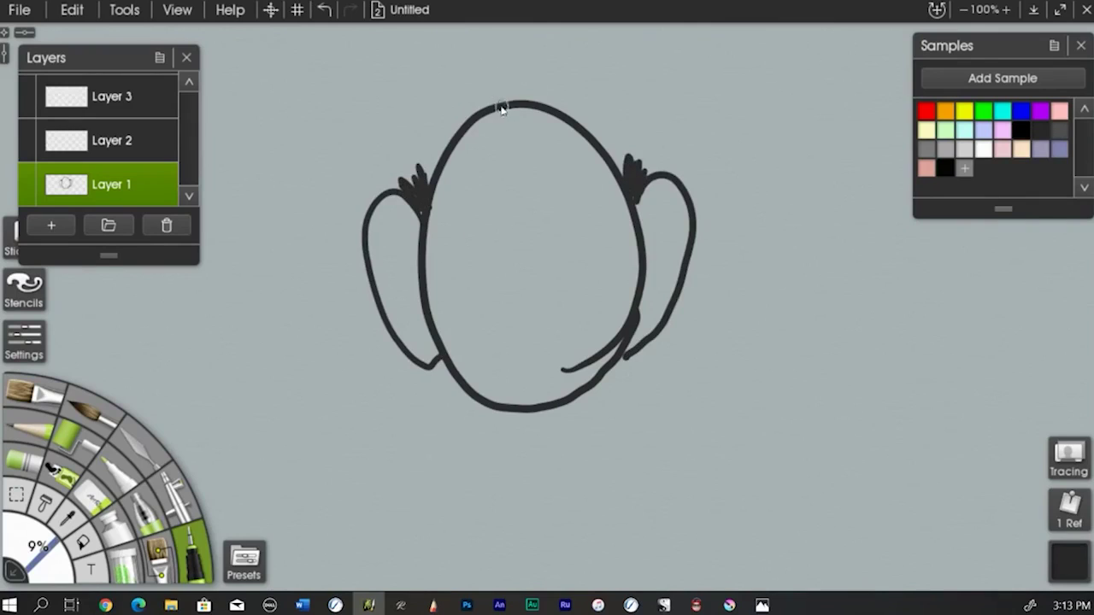
drag(507, 118, 503, 36)
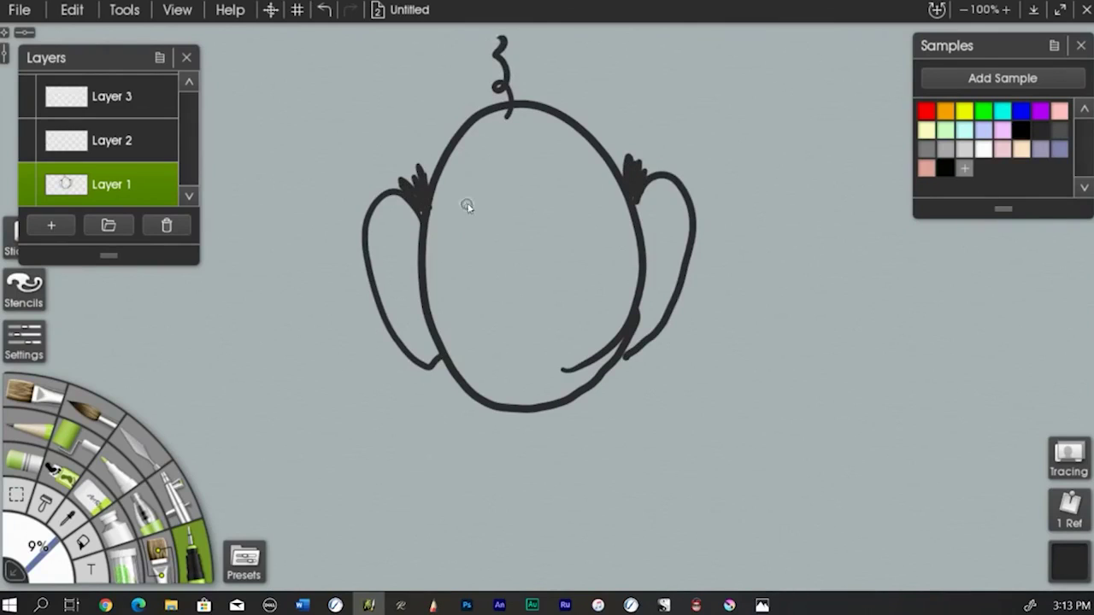
Step: Add thick eyebrows, eyes, a mouth line, a nose line and a small circle below the mouth
drag(457, 212, 488, 200)
mouse_move(567, 188)
mouse_down()
mouse_move(578, 195)
mouse_move(543, 185)
mouse_move(590, 200)
mouse_up()
mouse_move(470, 260)
mouse_down()
mouse_move(480, 229)
mouse_move(508, 267)
mouse_move(586, 251)
mouse_move(569, 214)
mouse_move(560, 232)
mouse_up()
mouse_move(461, 259)
mouse_down()
mouse_move(514, 271)
mouse_move(596, 258)
mouse_up()
drag(519, 323, 561, 317)
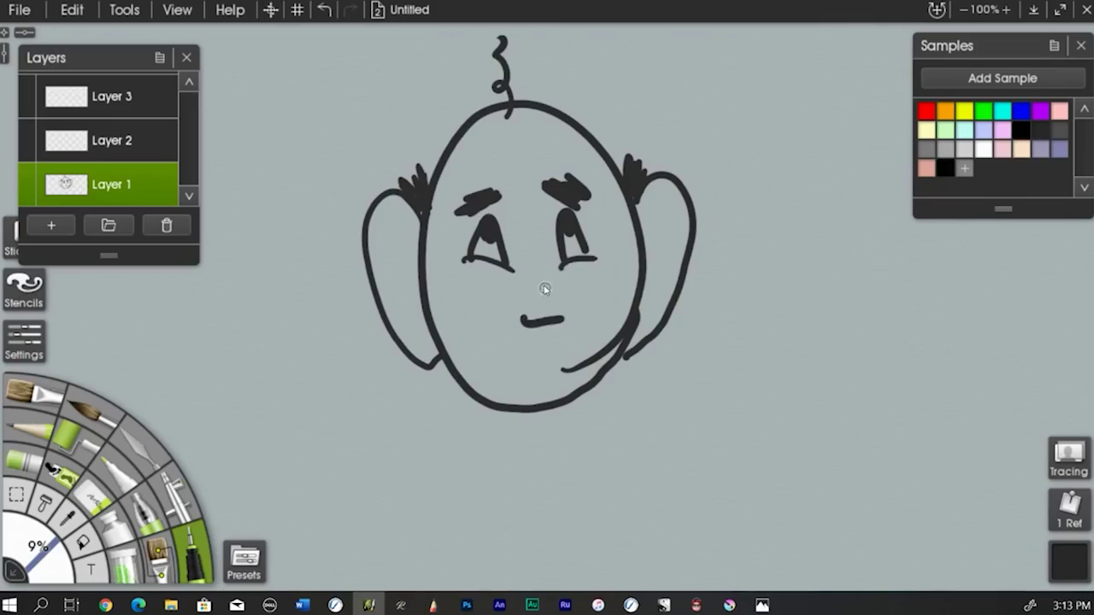
drag(540, 254, 557, 309)
drag(549, 353, 546, 355)
Step: Erase the overlapping jaw stroke, redraw the jaw line, and draw a tall oval beside it
click(89, 498)
mouse_move(566, 370)
mouse_down()
mouse_move(610, 340)
mouse_move(593, 362)
mouse_up()
click(195, 551)
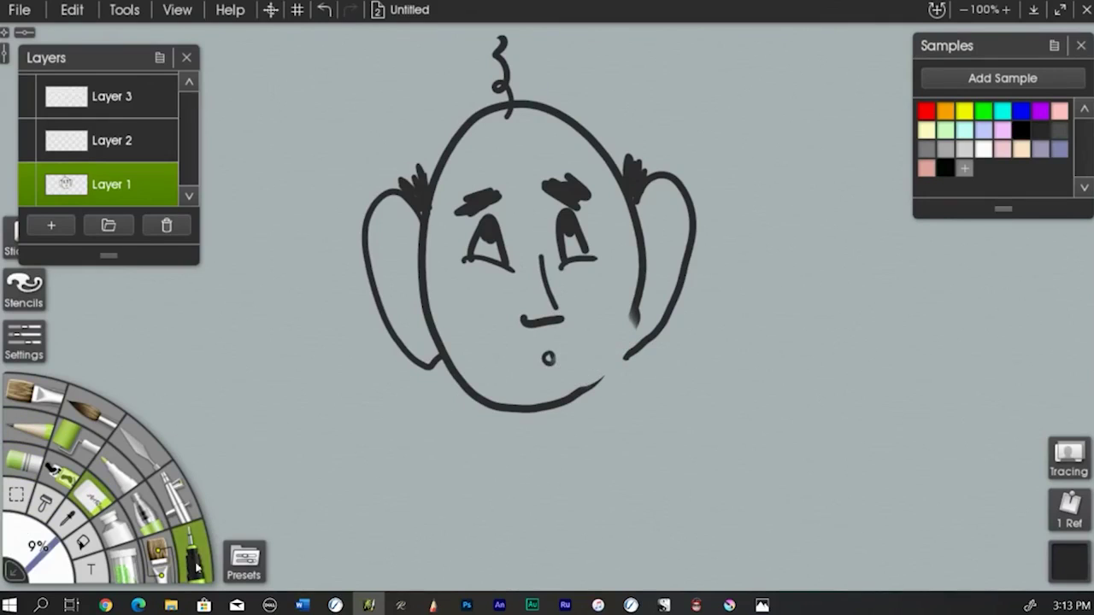
drag(635, 314, 581, 391)
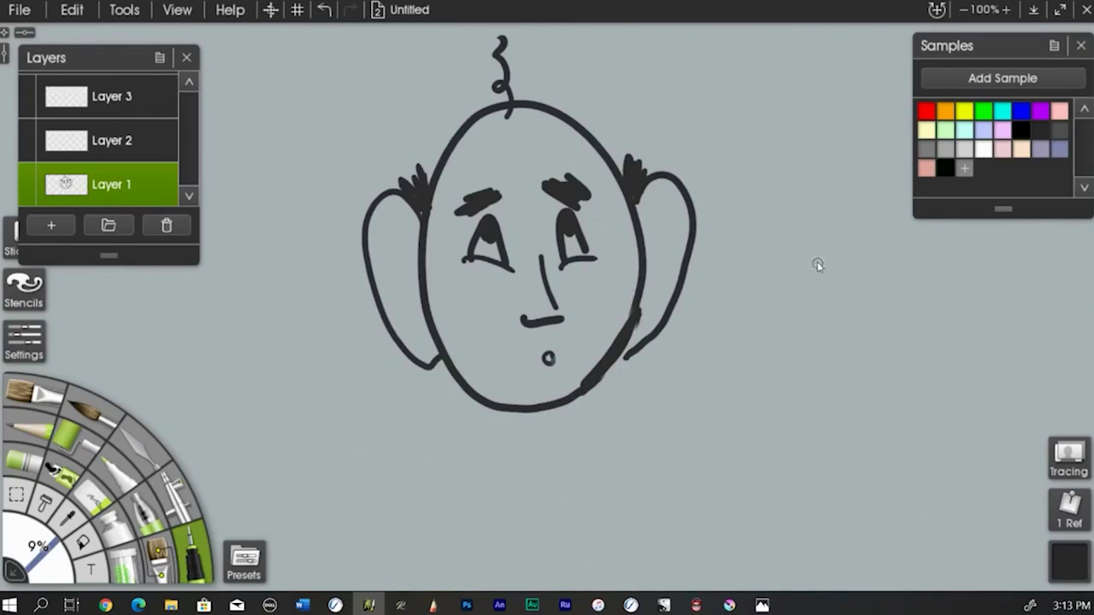
mouse_move(823, 250)
mouse_down()
mouse_move(791, 236)
mouse_move(751, 292)
mouse_move(733, 458)
mouse_move(831, 276)
mouse_move(847, 347)
mouse_move(825, 448)
mouse_move(773, 509)
mouse_move(729, 494)
mouse_move(733, 453)
mouse_up()
Step: Inside the second oval, ink a long nose, eye, eyebrows, frown, two ears and spiky hair
mouse_move(792, 311)
mouse_down()
mouse_move(781, 398)
mouse_move(764, 436)
mouse_move(789, 449)
mouse_up()
mouse_move(777, 312)
mouse_down()
mouse_move(764, 309)
mouse_move(814, 303)
mouse_move(830, 323)
mouse_move(768, 321)
mouse_move(821, 329)
mouse_up()
mouse_move(817, 290)
mouse_down()
mouse_move(830, 301)
mouse_move(785, 287)
mouse_up()
mouse_move(755, 470)
mouse_down()
mouse_move(783, 494)
mouse_move(763, 494)
mouse_up()
drag(851, 362, 850, 407)
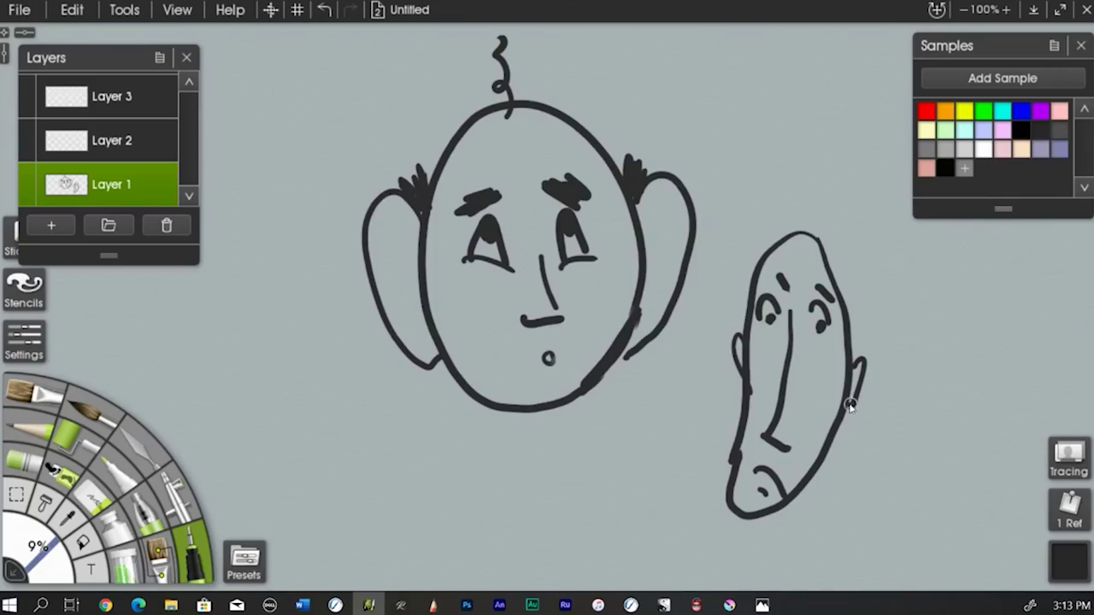
drag(734, 338, 741, 385)
drag(830, 257, 845, 282)
mouse_move(827, 233)
mouse_down()
mouse_move(839, 272)
mouse_move(793, 229)
mouse_move(759, 239)
mouse_move(765, 246)
mouse_up()
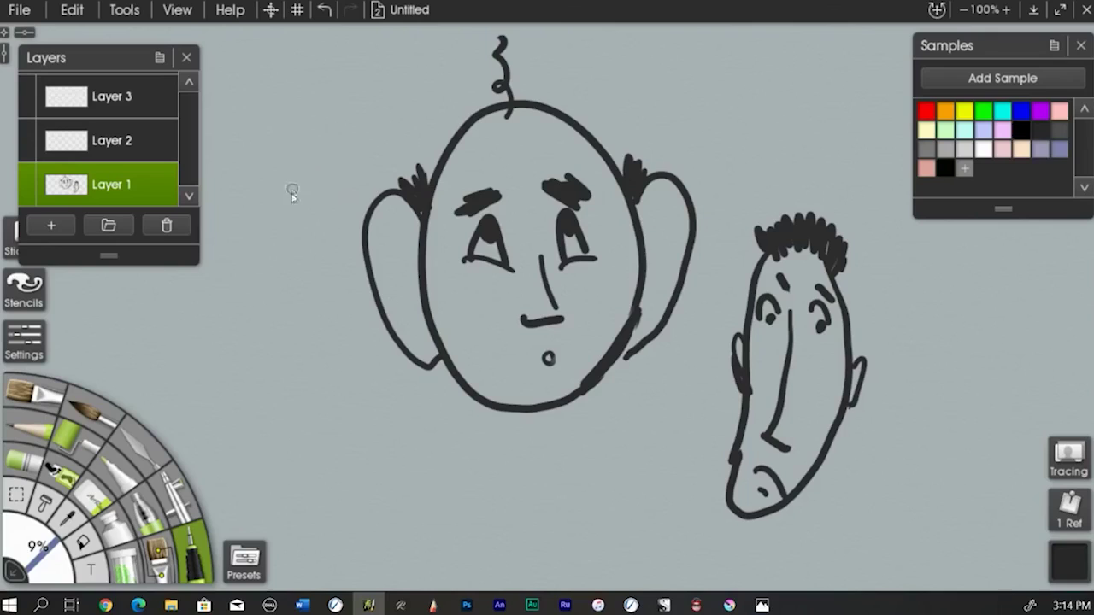
mouse_move(169, 197)
Step: Clear Layer 1 and hand-letter the word ARTRAGE in black ink
click(169, 197)
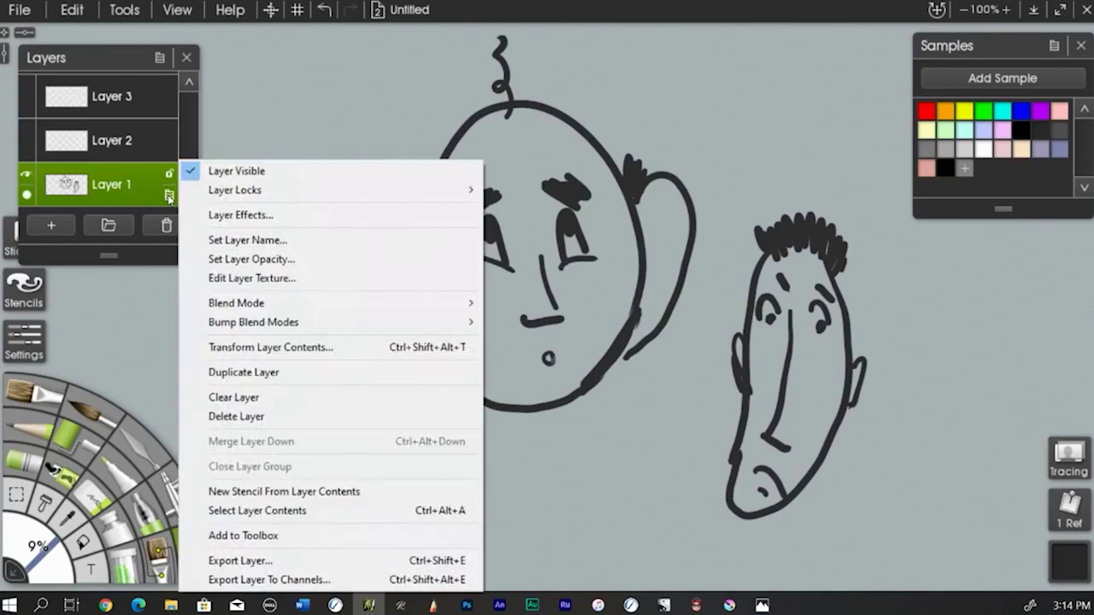
click(231, 398)
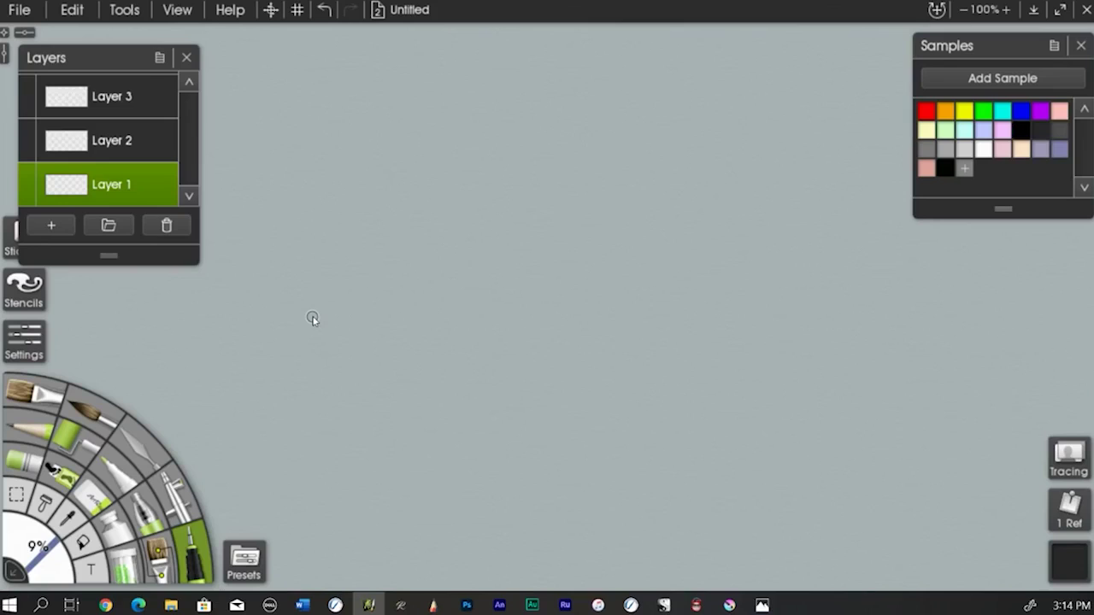
mouse_move(422, 294)
mouse_down()
mouse_move(427, 228)
mouse_move(445, 293)
mouse_up()
mouse_move(430, 269)
mouse_down()
mouse_move(470, 233)
mouse_move(482, 279)
mouse_move(517, 216)
mouse_move(567, 261)
mouse_move(581, 252)
mouse_move(566, 237)
mouse_move(609, 242)
mouse_move(609, 229)
mouse_move(648, 193)
mouse_move(694, 239)
mouse_up()
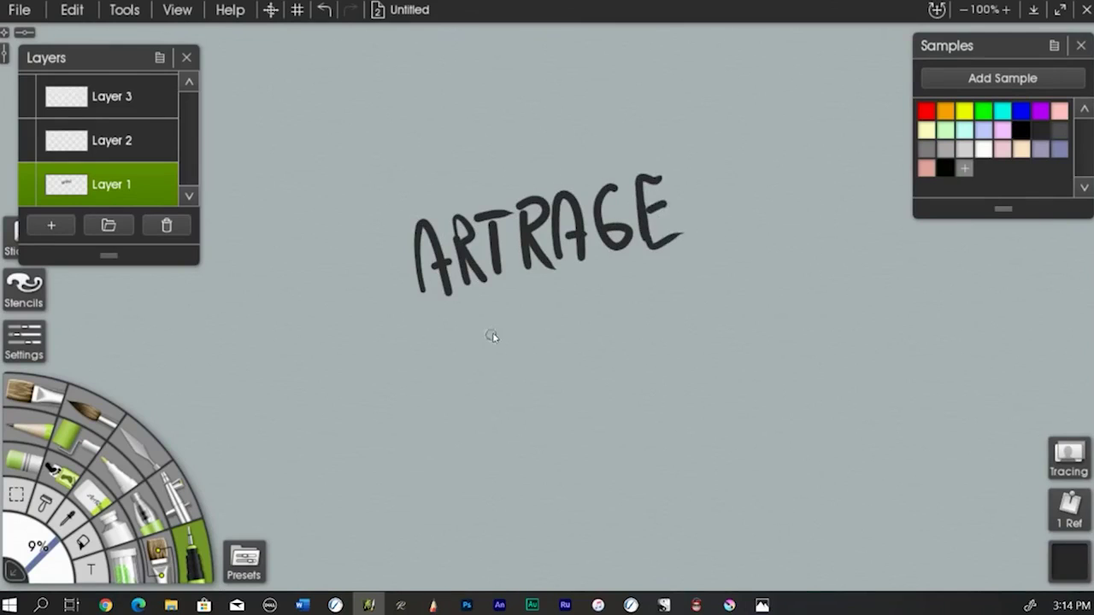
Step: Add '.COM' after ARTRAGE and a long curved underline beneath the lettering
click(699, 229)
mouse_move(747, 159)
mouse_down()
mouse_move(726, 200)
mouse_move(763, 207)
mouse_move(769, 152)
mouse_up()
mouse_move(783, 210)
mouse_down()
mouse_move(811, 176)
mouse_move(839, 201)
mouse_up()
drag(807, 253, 479, 340)
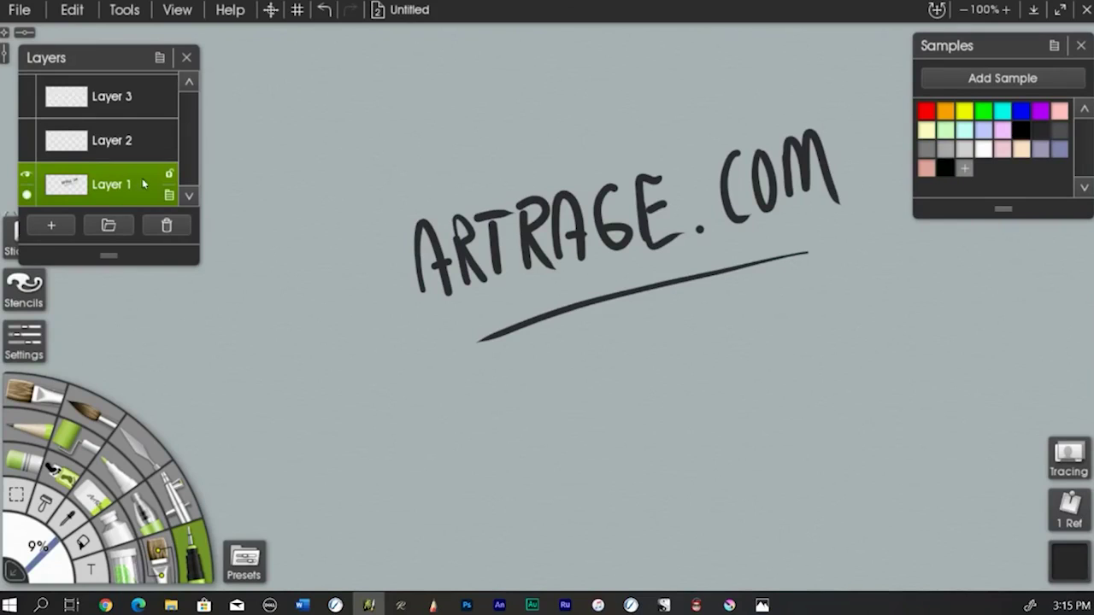
Step: Clear the ARTRAGE.COM lettering and underline from Layer 1 via its options menu
click(170, 195)
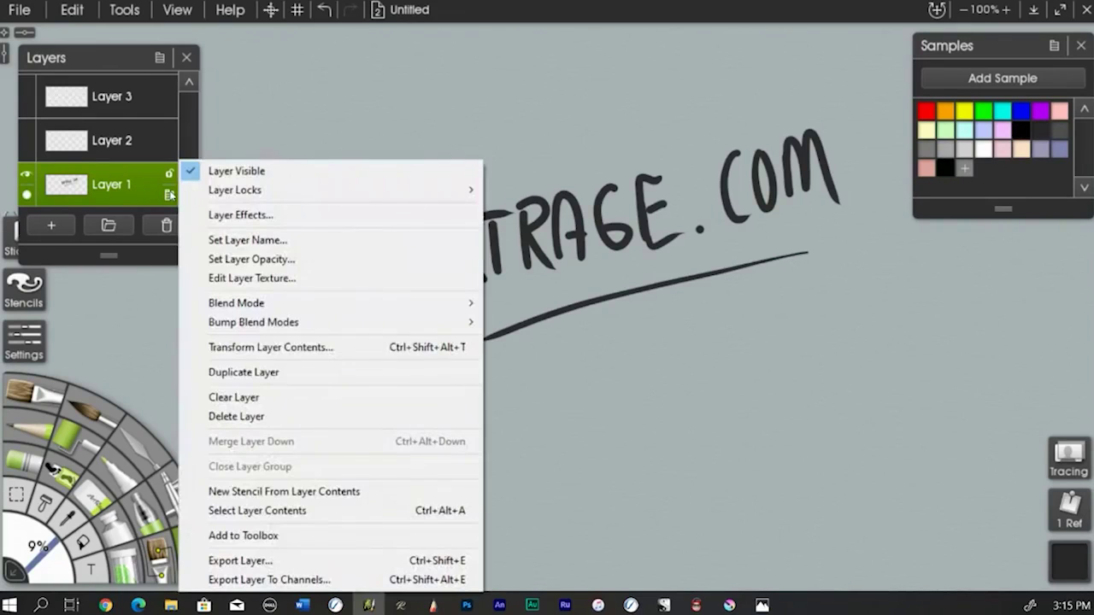
click(222, 399)
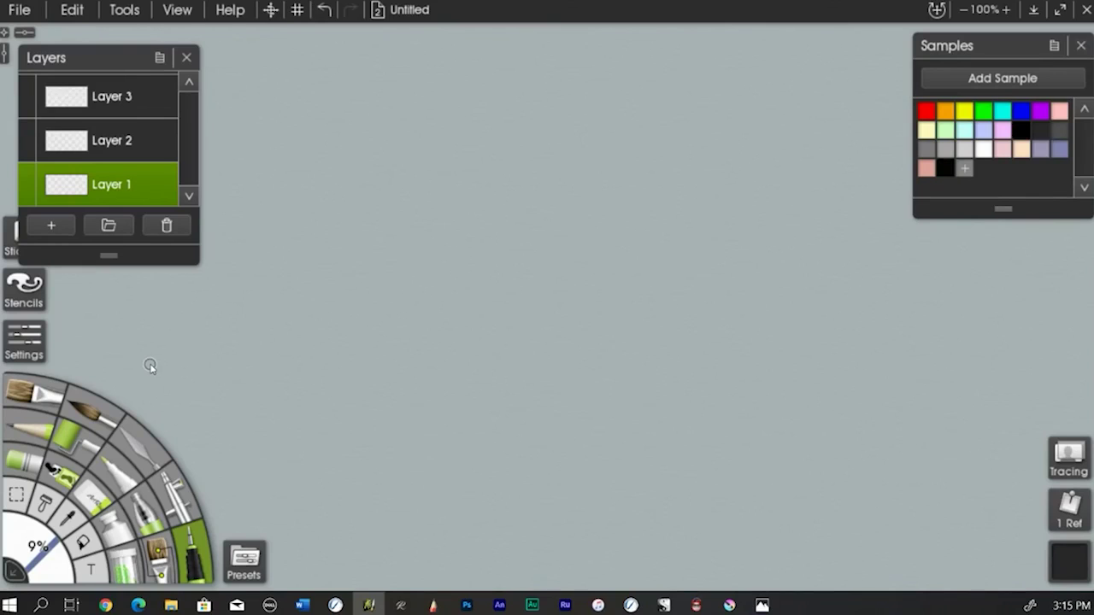
Step: Pin the dog photo 14_fuca-2491195_640 as a reference, enlarge it and place it top right
click(1065, 511)
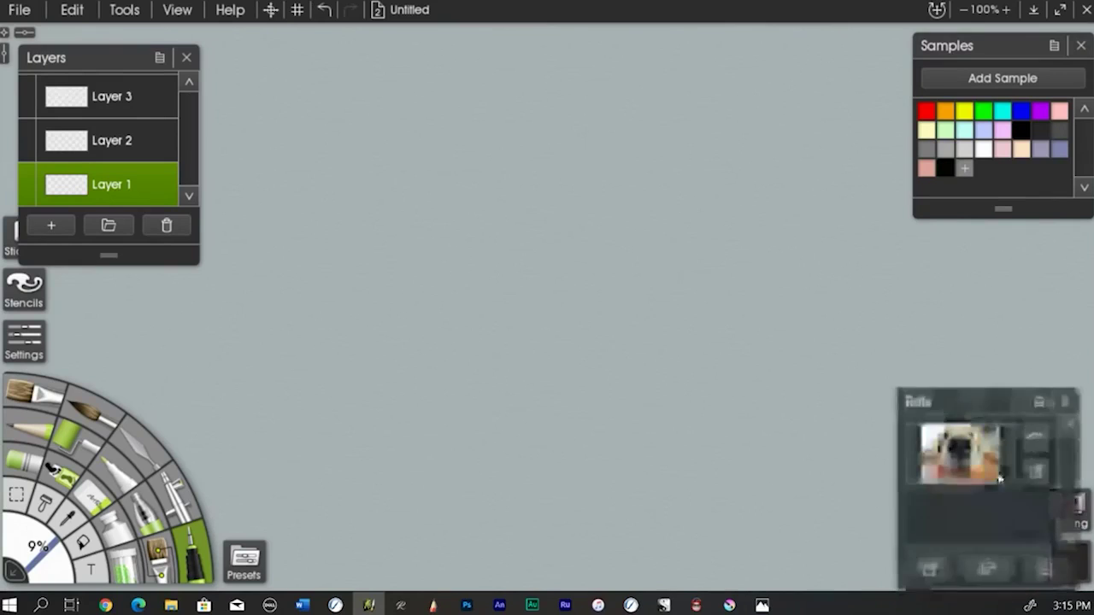
click(1035, 437)
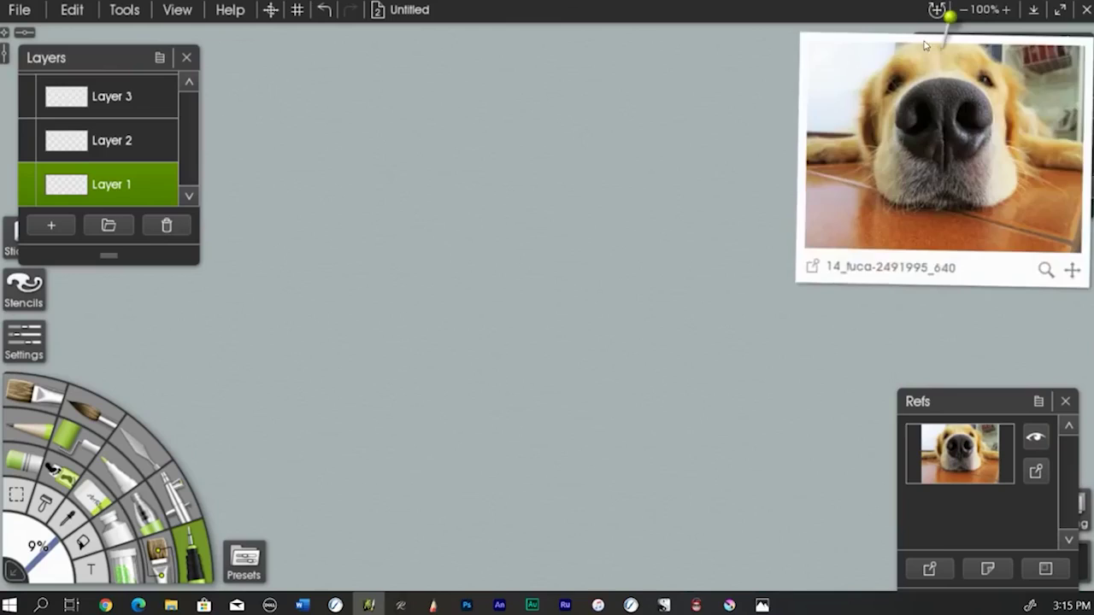
drag(922, 47, 686, 77)
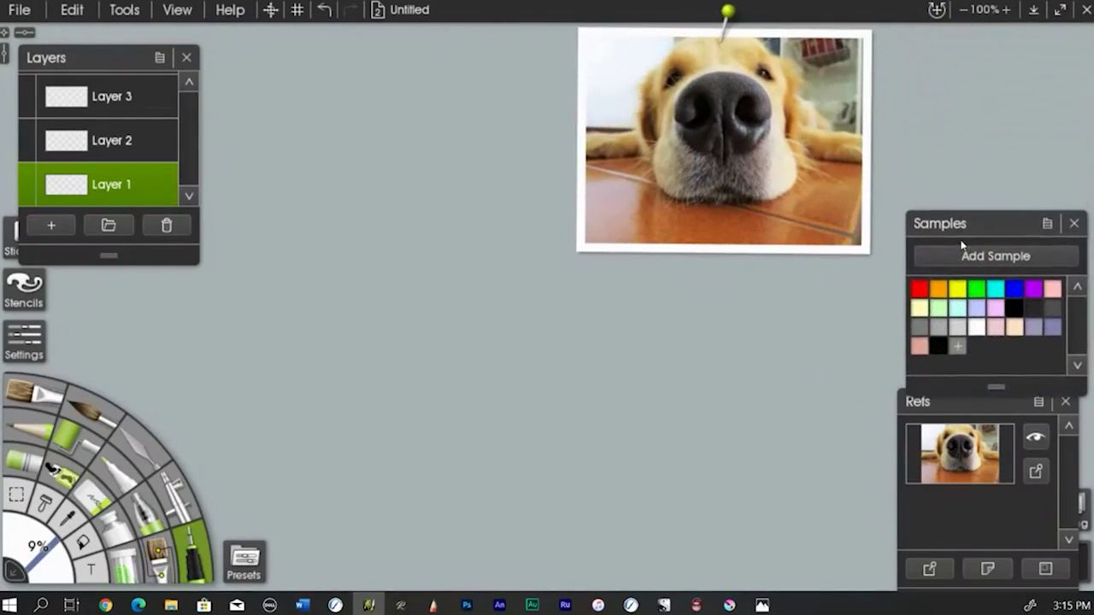
click(1064, 402)
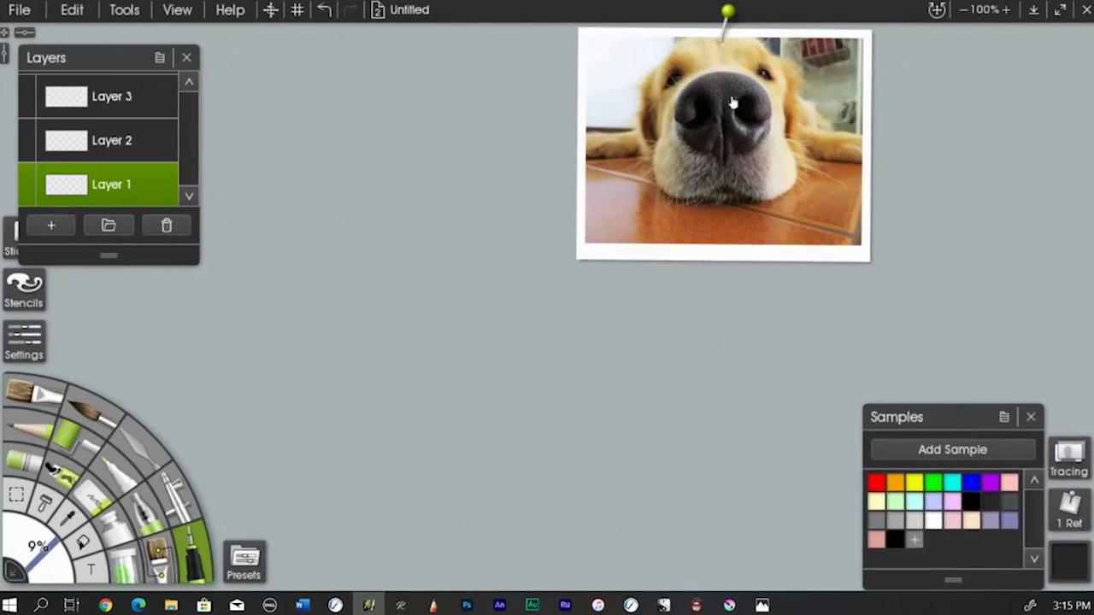
drag(735, 65, 964, 72)
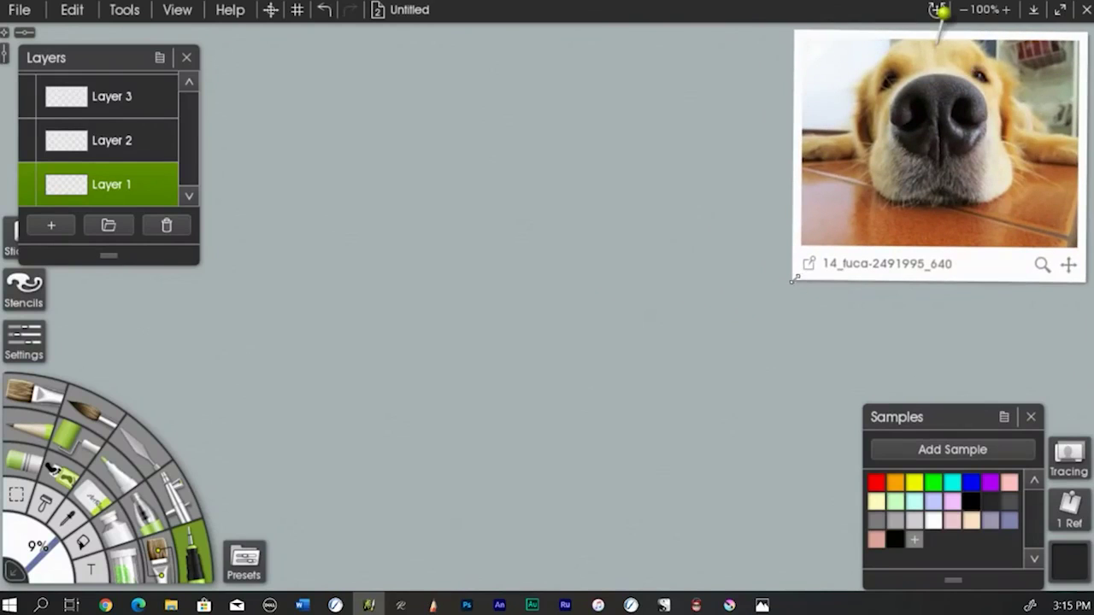
drag(799, 278, 733, 333)
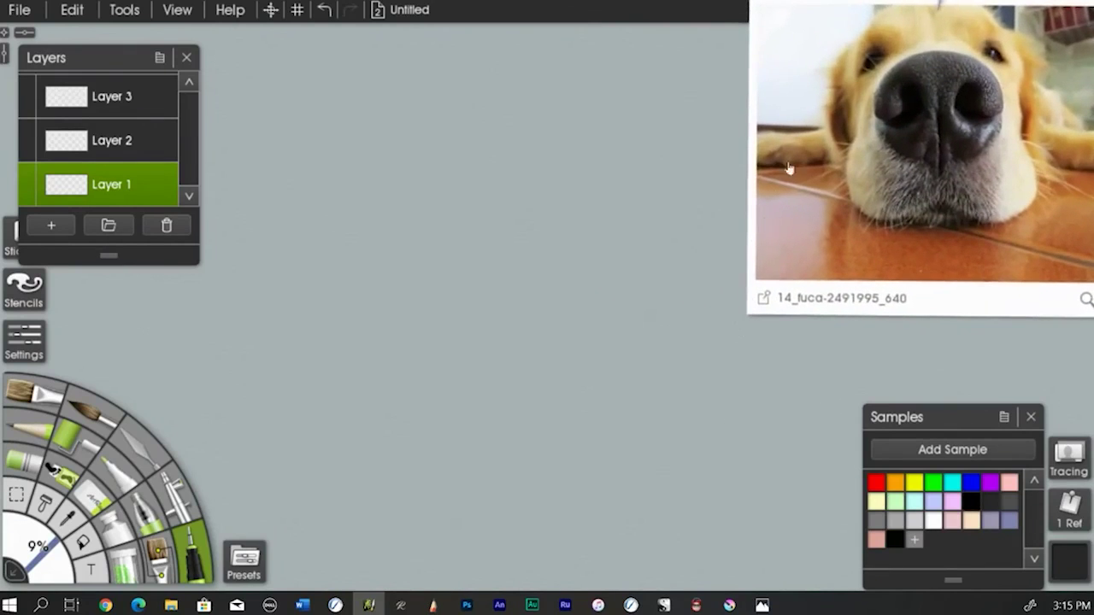
drag(911, 34, 867, 80)
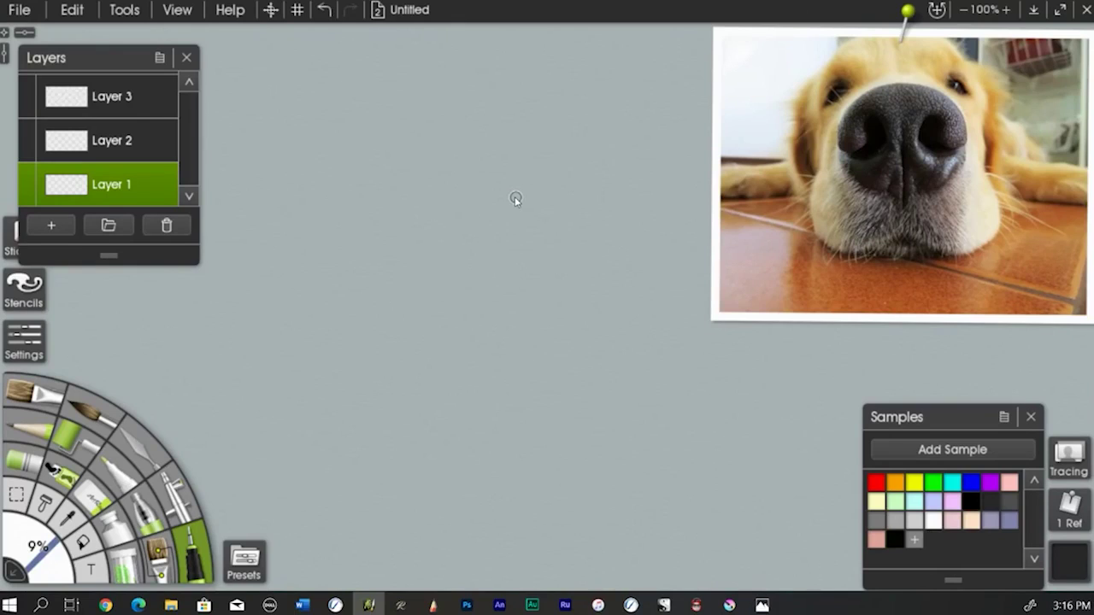
Step: Test the 100% Pencil with a scribble, erase it, and return to the Pencil
click(30, 423)
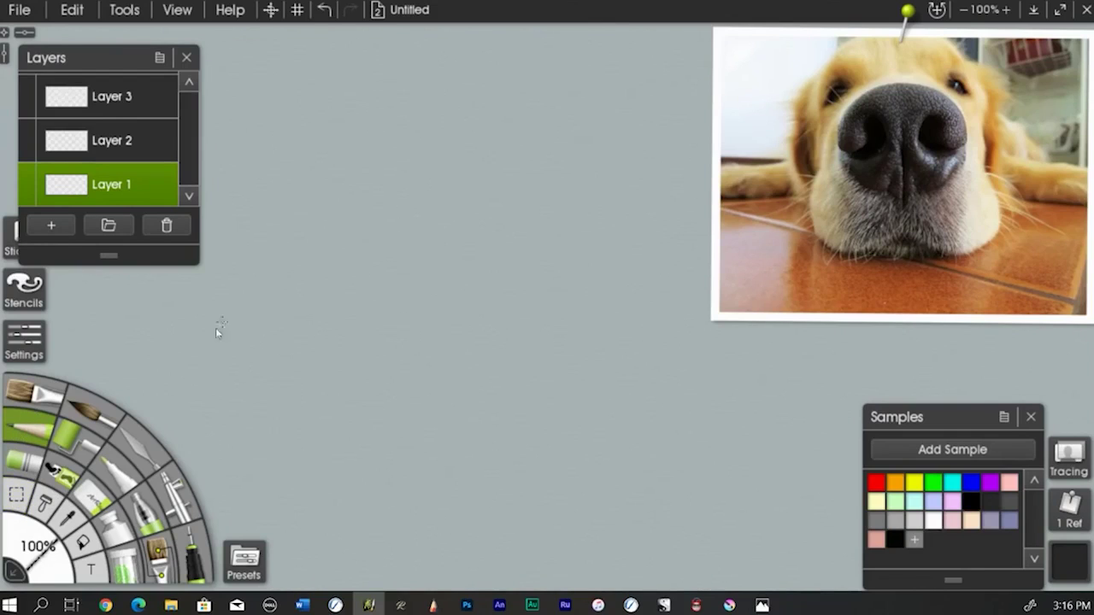
mouse_move(211, 342)
mouse_down()
mouse_move(150, 346)
mouse_move(128, 366)
mouse_up()
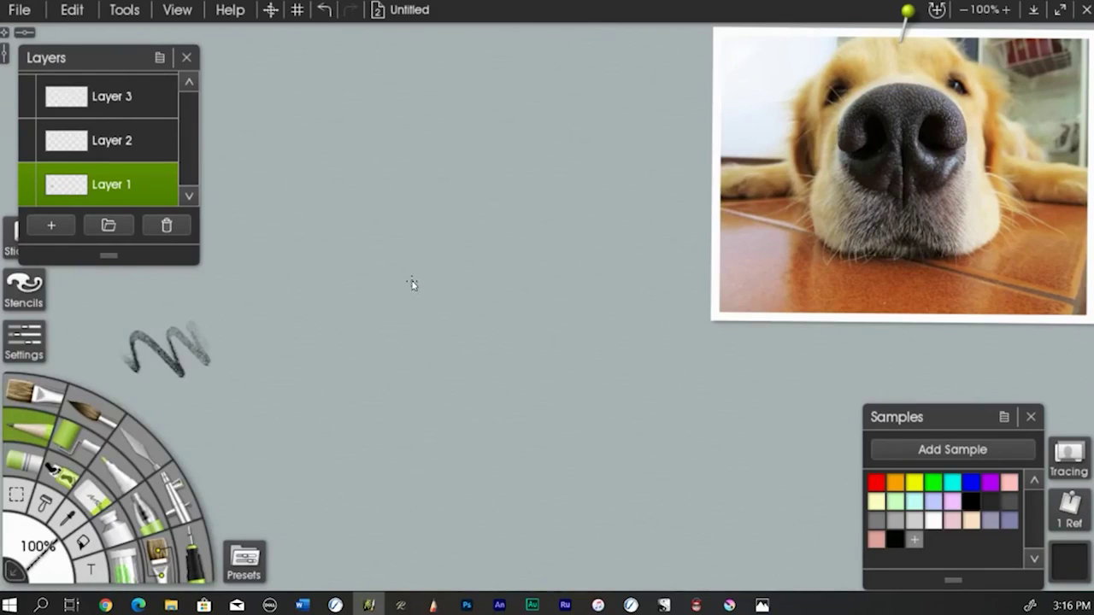
click(94, 494)
mouse_move(157, 384)
mouse_down()
mouse_move(163, 305)
mouse_move(159, 373)
mouse_move(176, 310)
mouse_up()
key(s)
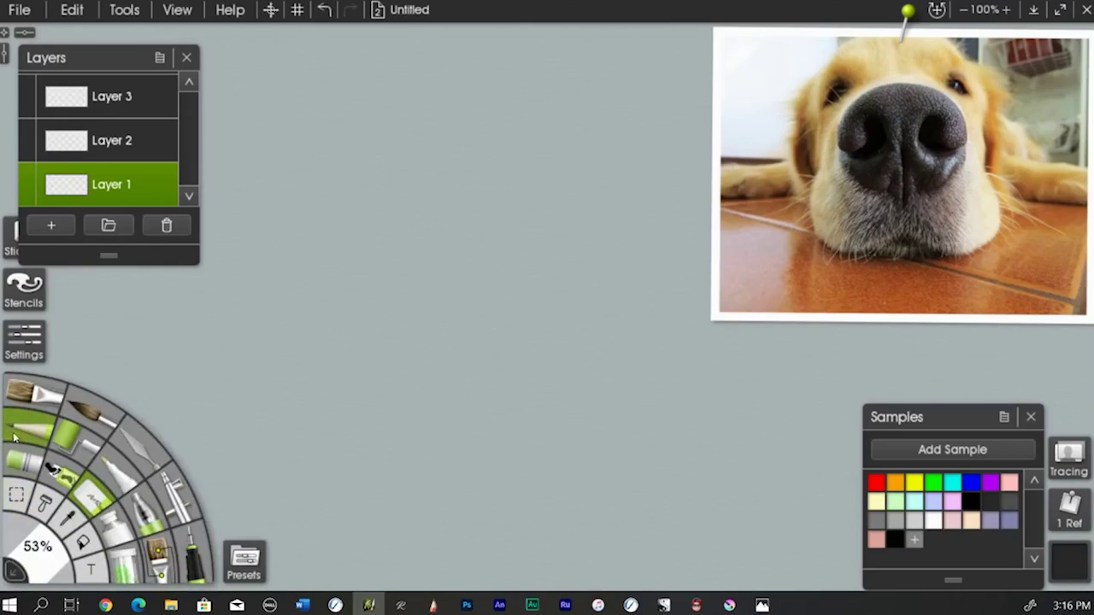
key(n)
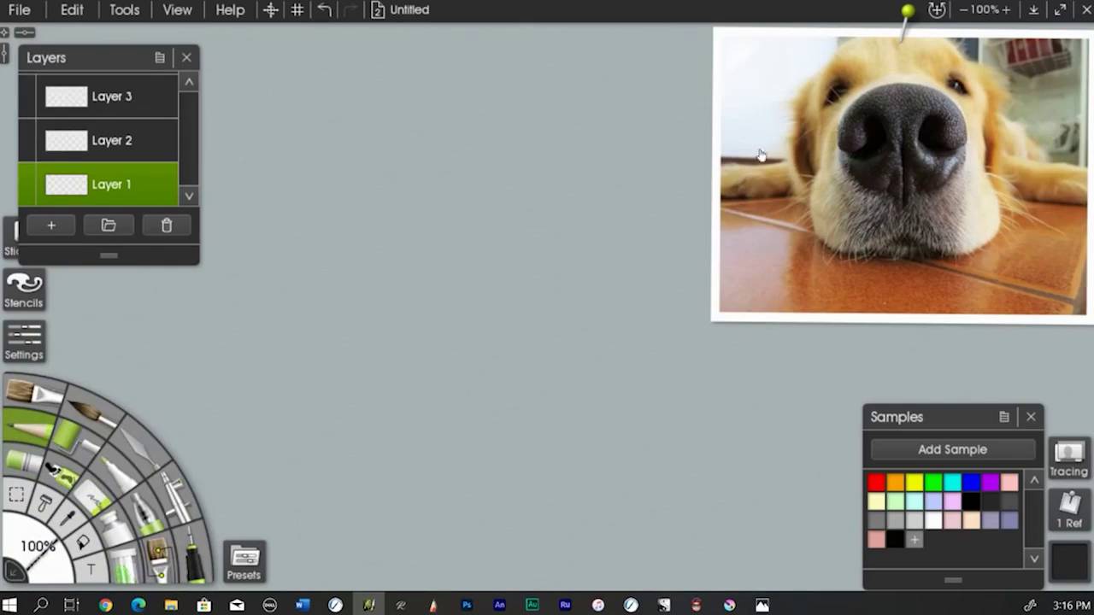
Step: Pencil a large rounded head arch, retracing both sides, plus hooked ear lines left and right
mouse_move(914, 49)
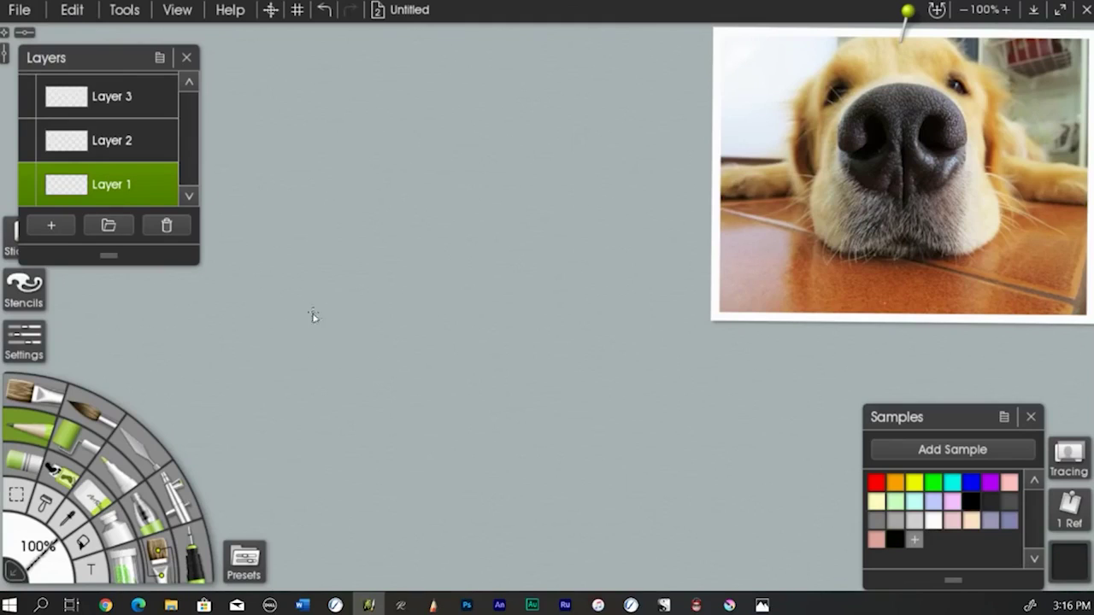
mouse_move(300, 319)
mouse_down()
mouse_move(329, 205)
mouse_move(397, 135)
mouse_move(481, 119)
mouse_move(581, 185)
mouse_move(627, 343)
mouse_move(624, 304)
mouse_move(559, 152)
mouse_move(351, 210)
mouse_up()
mouse_move(300, 330)
mouse_down()
mouse_move(313, 240)
mouse_move(358, 169)
mouse_move(413, 119)
mouse_move(336, 199)
mouse_move(300, 292)
mouse_up()
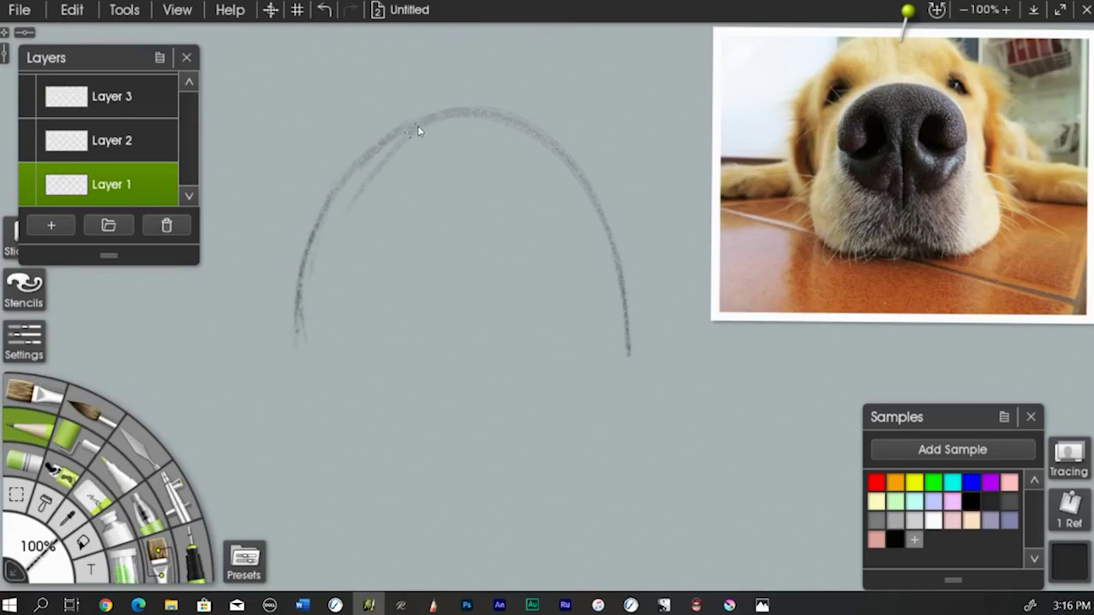
mouse_move(555, 147)
mouse_down()
mouse_move(617, 254)
mouse_move(634, 335)
mouse_up()
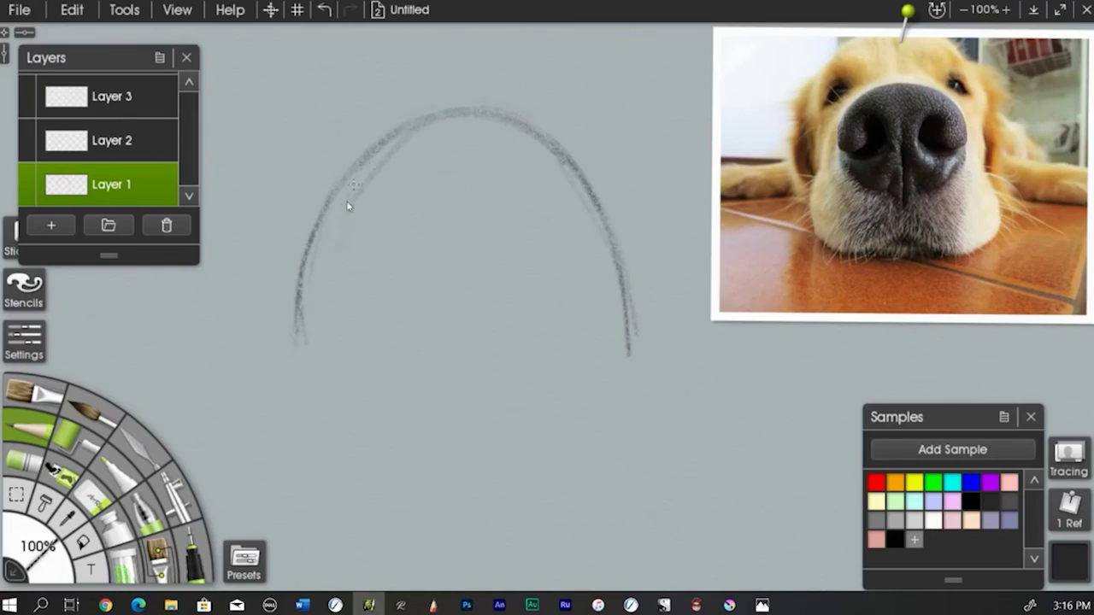
mouse_move(303, 271)
mouse_down()
mouse_move(296, 327)
mouse_move(293, 303)
mouse_move(307, 347)
mouse_up()
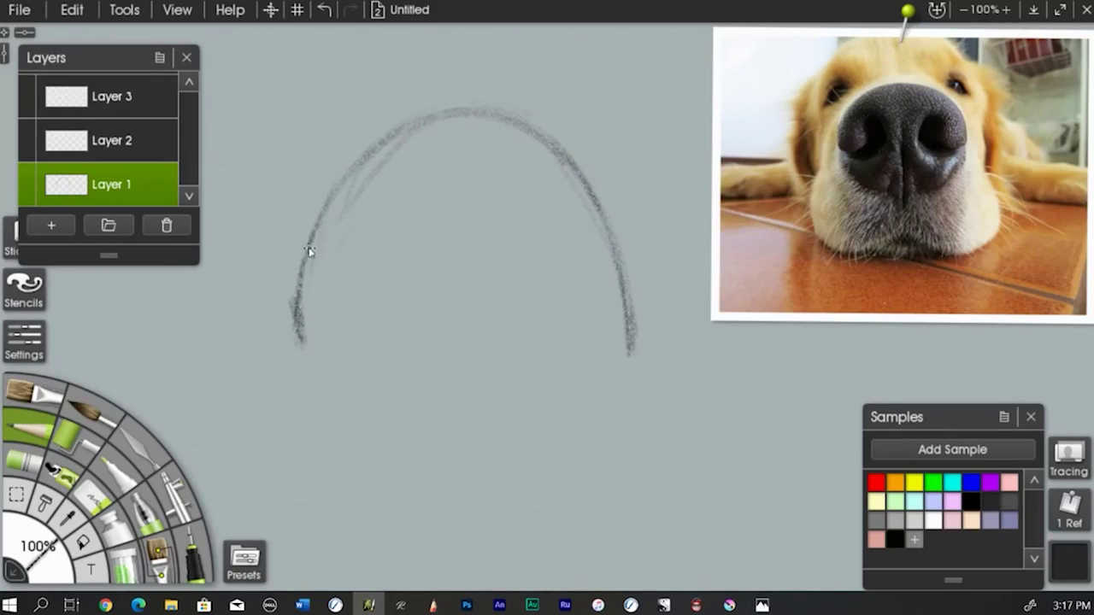
mouse_move(308, 274)
mouse_down()
mouse_move(317, 339)
mouse_move(302, 237)
mouse_move(280, 253)
mouse_move(266, 297)
mouse_move(242, 436)
mouse_up()
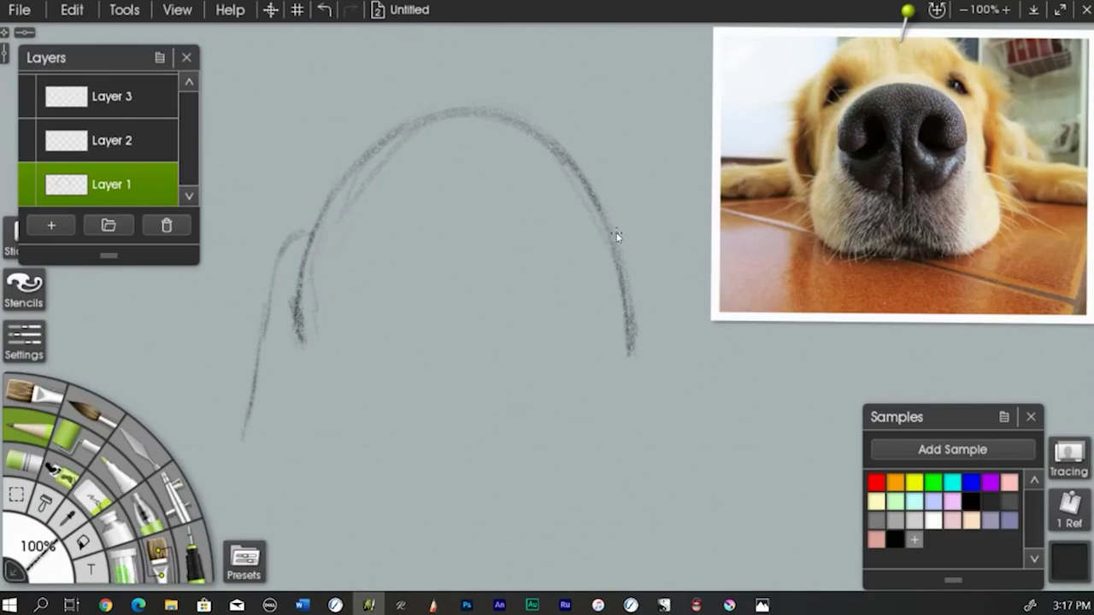
mouse_move(619, 235)
mouse_down()
mouse_move(650, 256)
mouse_move(666, 323)
mouse_move(678, 498)
mouse_up()
Step: Draw a darker inner arch inside the head, then go over the outer head and ear lines
mouse_move(718, 168)
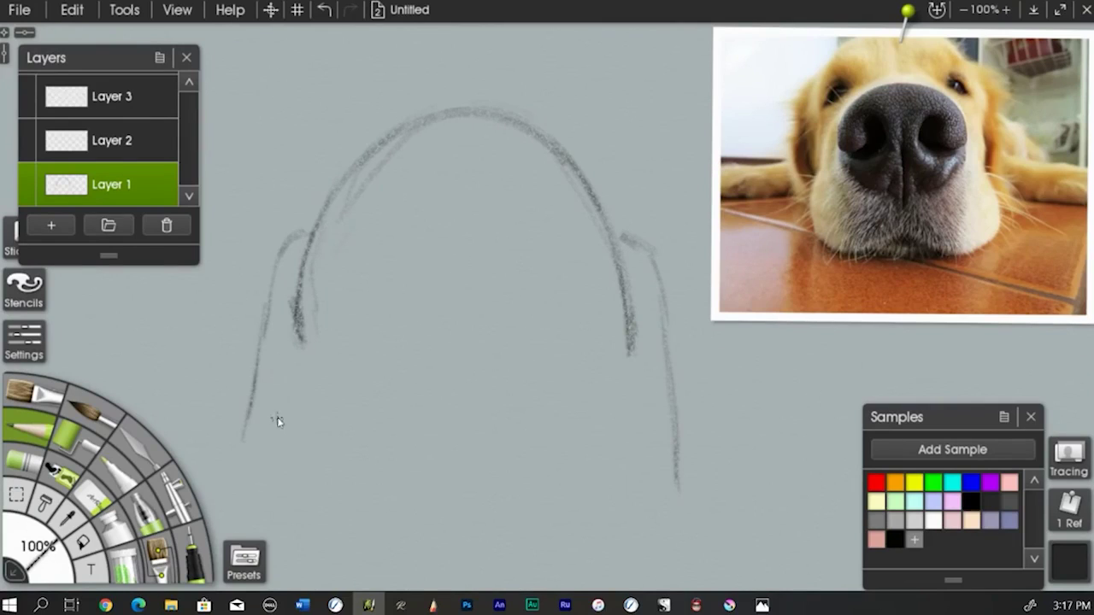
mouse_move(276, 439)
mouse_down()
mouse_move(288, 376)
mouse_move(328, 309)
mouse_move(445, 255)
mouse_move(512, 266)
mouse_up()
mouse_move(561, 291)
mouse_down()
mouse_move(639, 398)
mouse_move(642, 459)
mouse_up()
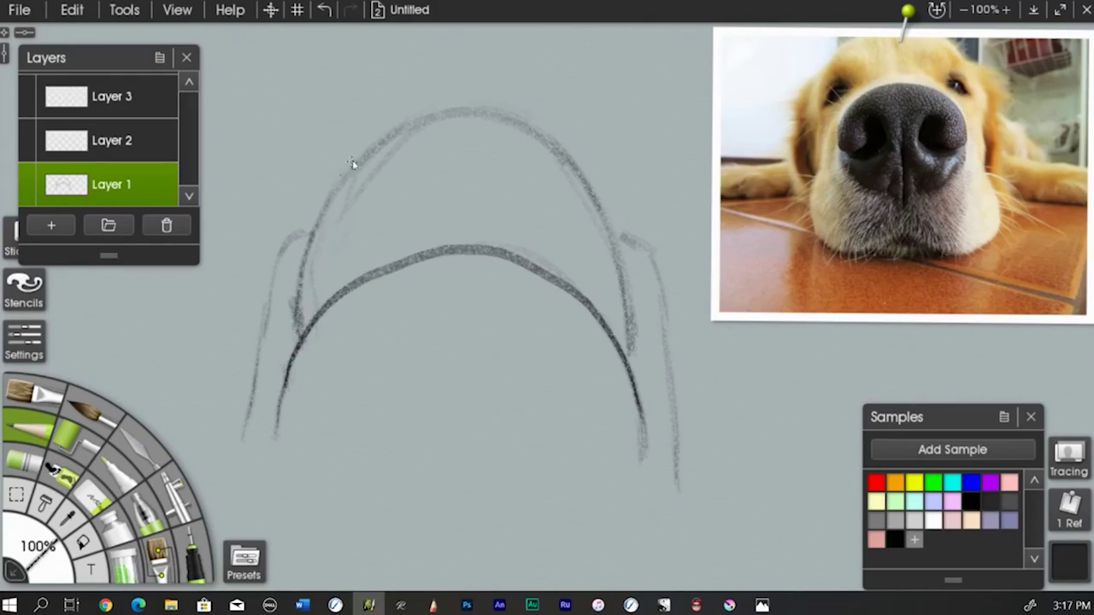
mouse_move(456, 114)
mouse_down()
mouse_move(557, 152)
mouse_move(532, 138)
mouse_move(602, 231)
mouse_move(596, 202)
mouse_move(621, 262)
mouse_move(628, 332)
mouse_up()
mouse_move(357, 171)
mouse_down()
mouse_move(270, 303)
mouse_move(258, 373)
mouse_up()
mouse_move(628, 256)
mouse_down()
mouse_move(634, 245)
mouse_move(661, 303)
mouse_move(673, 395)
mouse_up()
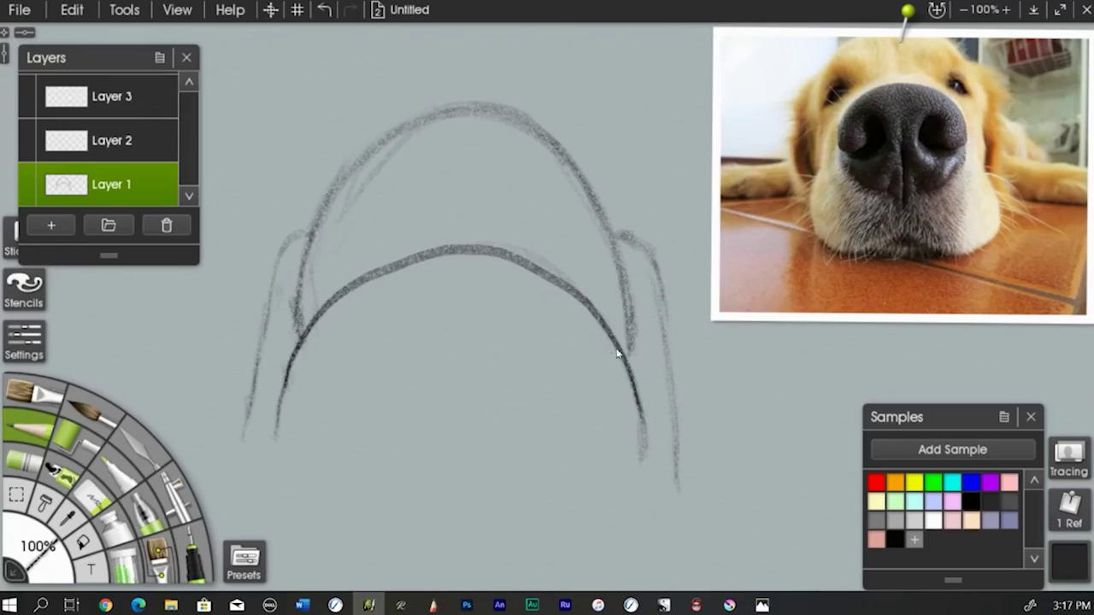
Step: Extend the inner arch down and sketch the rounded bottom face curve dipping at the centre
mouse_move(619, 353)
mouse_down()
mouse_move(666, 510)
mouse_move(617, 539)
mouse_move(664, 518)
mouse_move(639, 546)
mouse_move(624, 530)
mouse_move(650, 534)
mouse_move(622, 534)
mouse_move(668, 514)
mouse_move(601, 551)
mouse_up()
drag(483, 517, 549, 557)
drag(481, 512, 472, 500)
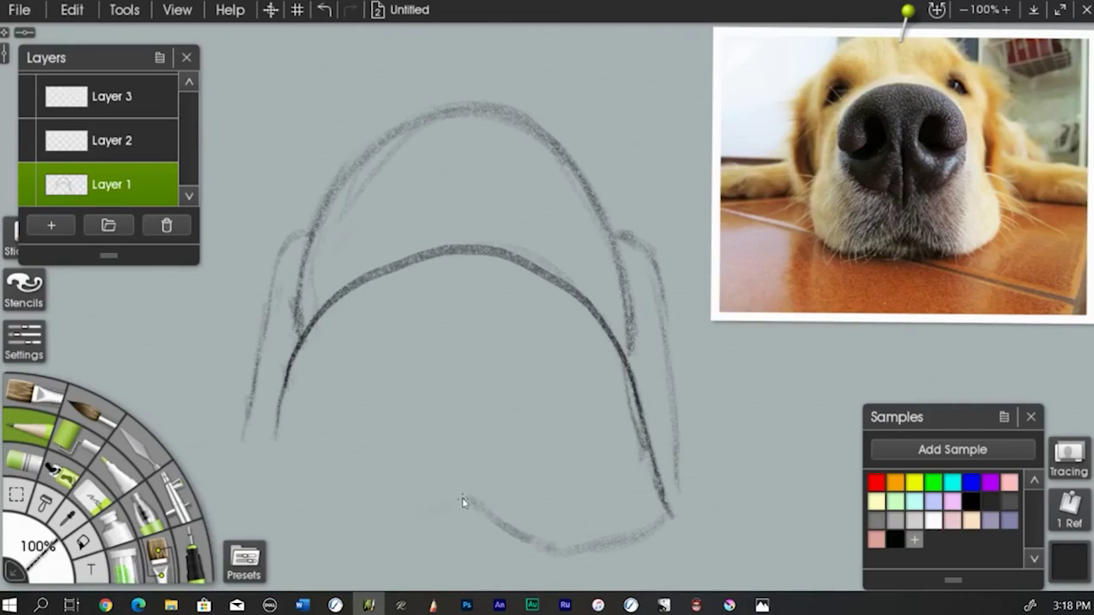
mouse_move(463, 498)
mouse_down()
mouse_move(440, 515)
mouse_move(472, 501)
mouse_move(444, 521)
mouse_move(446, 511)
mouse_move(392, 519)
mouse_up()
mouse_move(288, 468)
mouse_down()
mouse_move(325, 522)
mouse_move(425, 522)
mouse_move(454, 500)
mouse_move(389, 523)
mouse_up()
mouse_move(278, 432)
mouse_down()
mouse_move(272, 459)
mouse_move(282, 453)
mouse_move(301, 527)
mouse_move(302, 518)
mouse_move(402, 517)
mouse_move(358, 535)
mouse_move(473, 497)
mouse_move(509, 534)
mouse_move(551, 549)
mouse_move(630, 544)
mouse_move(667, 527)
mouse_up()
mouse_move(935, 261)
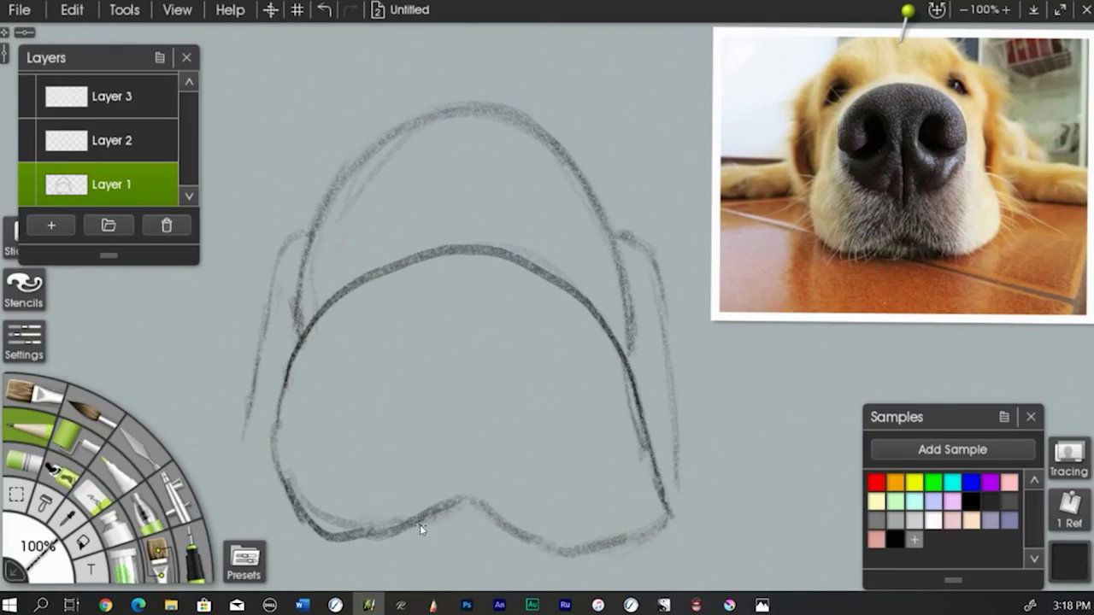
mouse_move(420, 525)
mouse_down()
mouse_move(454, 545)
mouse_move(507, 533)
mouse_up()
mouse_move(415, 527)
mouse_down()
mouse_move(453, 543)
mouse_move(513, 533)
mouse_up()
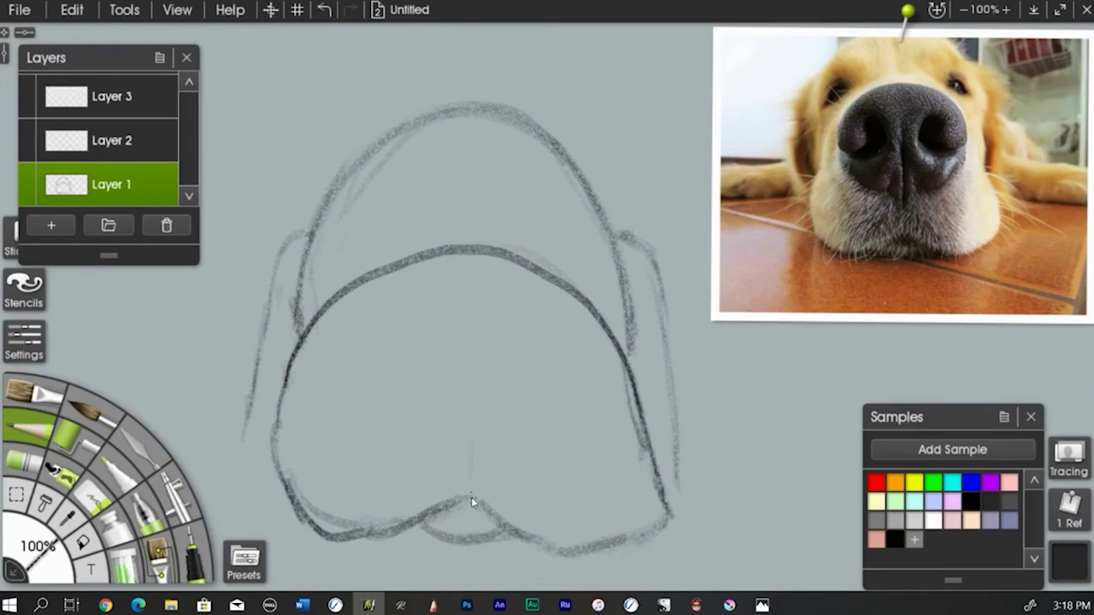
Step: Draw a vertical centre line and the rounded muzzle outline around it
mouse_move(472, 483)
mouse_down()
mouse_move(469, 363)
mouse_move(478, 376)
mouse_move(451, 331)
mouse_up()
mouse_move(386, 280)
mouse_down()
mouse_move(472, 256)
mouse_move(423, 265)
mouse_move(538, 271)
mouse_move(480, 264)
mouse_move(570, 314)
mouse_move(543, 282)
mouse_move(566, 291)
mouse_move(594, 381)
mouse_move(592, 346)
mouse_move(581, 403)
mouse_up()
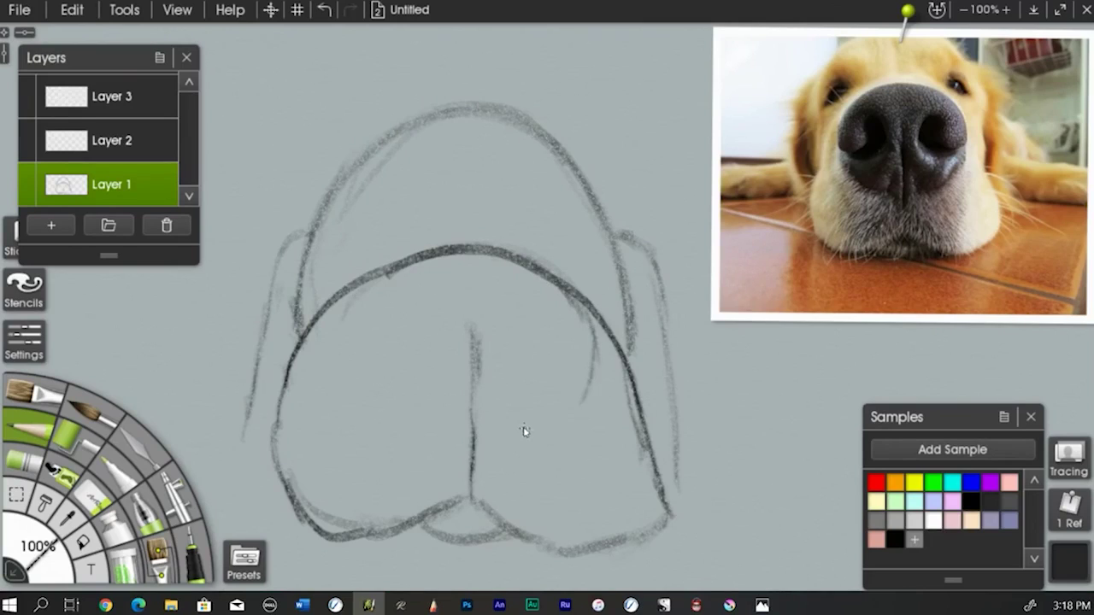
mouse_move(590, 362)
mouse_down()
mouse_move(509, 436)
mouse_move(500, 429)
mouse_move(533, 427)
mouse_move(472, 425)
mouse_move(530, 429)
mouse_move(455, 439)
mouse_move(474, 459)
mouse_move(458, 431)
mouse_up()
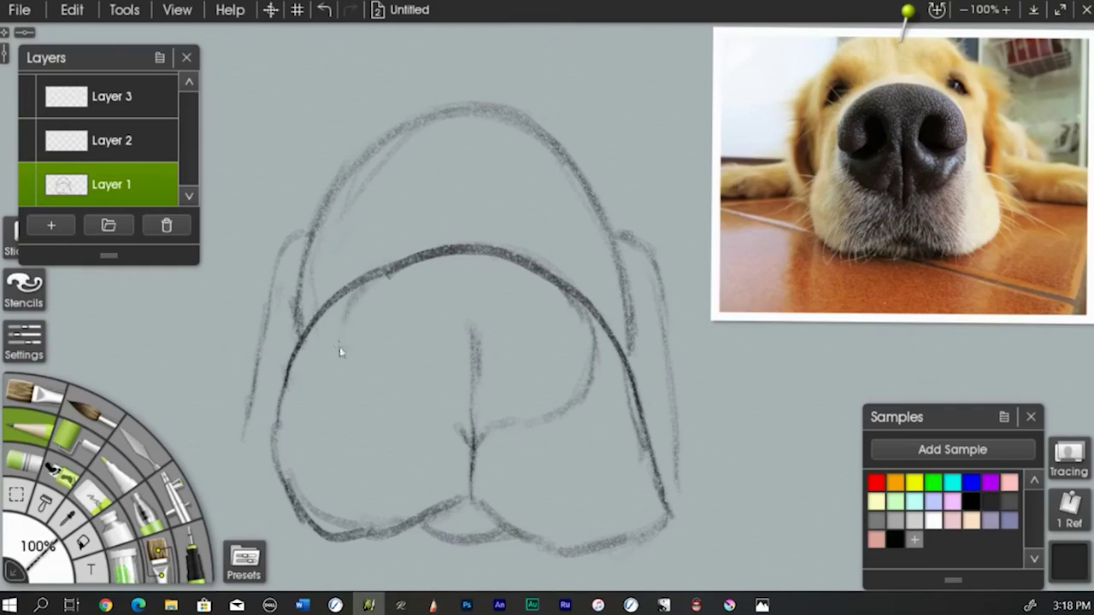
mouse_move(361, 293)
mouse_down()
mouse_move(349, 370)
mouse_move(349, 332)
mouse_move(368, 423)
mouse_move(346, 362)
mouse_move(411, 434)
mouse_move(435, 441)
mouse_move(405, 433)
mouse_up()
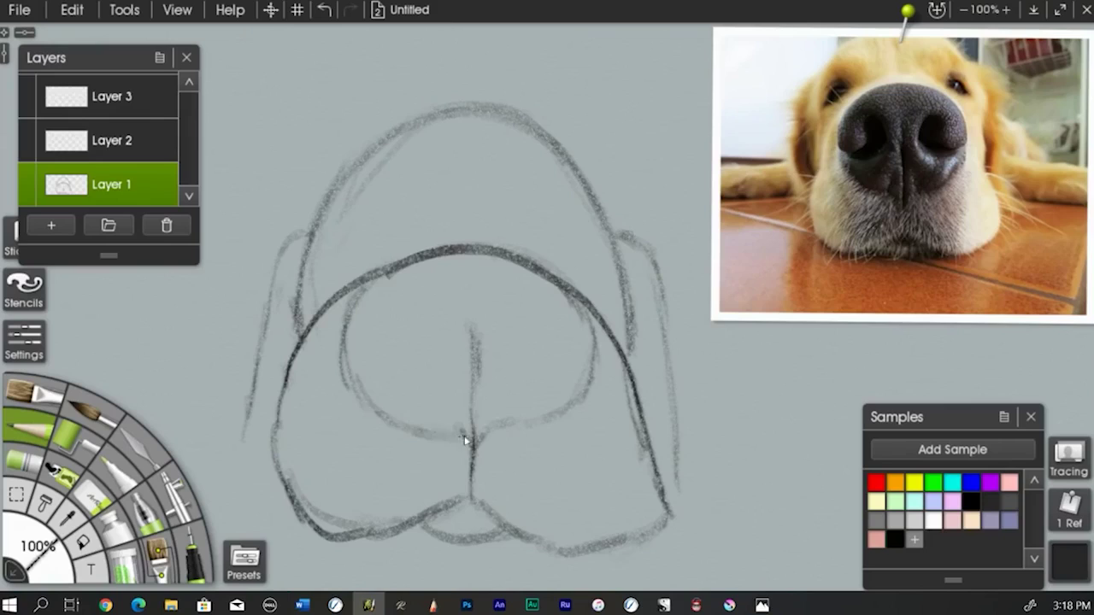
drag(468, 374, 476, 331)
Step: Draw a nostril oval in the muzzle and darken the left nostril
mouse_move(913, 174)
mouse_move(566, 362)
mouse_down()
mouse_move(556, 319)
mouse_move(532, 378)
mouse_move(573, 390)
mouse_move(568, 360)
mouse_move(591, 381)
mouse_move(554, 340)
mouse_up()
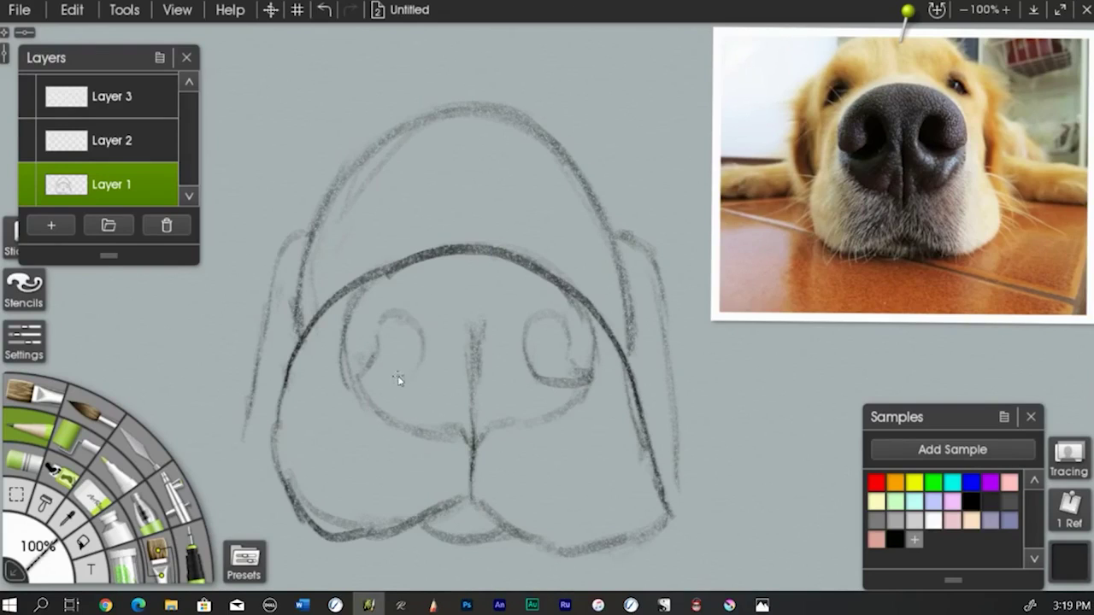
drag(362, 389, 400, 376)
Step: Sketch left and right eye ovals above the brow, then add the lower right face edge
mouse_move(359, 255)
mouse_down()
mouse_move(333, 287)
mouse_move(359, 270)
mouse_move(370, 243)
mouse_move(341, 252)
mouse_move(332, 271)
mouse_move(369, 234)
mouse_move(359, 273)
mouse_move(327, 287)
mouse_move(342, 251)
mouse_move(356, 234)
mouse_up()
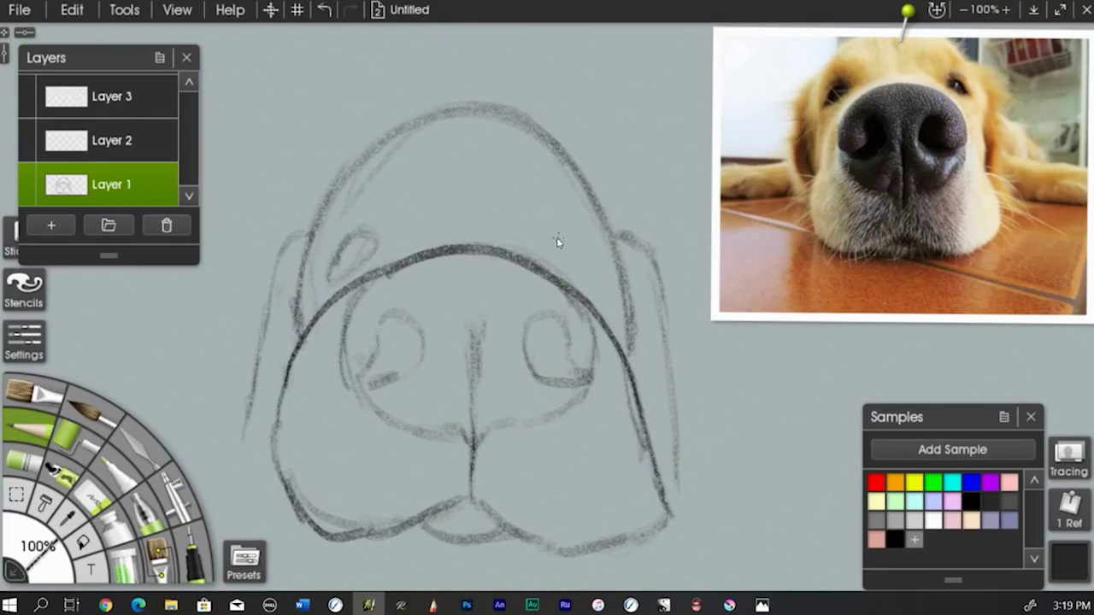
drag(588, 249, 592, 273)
mouse_move(541, 238)
mouse_down()
mouse_move(565, 269)
mouse_move(539, 246)
mouse_move(548, 258)
mouse_move(578, 247)
mouse_move(598, 282)
mouse_up()
drag(546, 246, 550, 231)
mouse_move(346, 238)
mouse_down()
mouse_move(381, 233)
mouse_move(341, 244)
mouse_move(326, 272)
mouse_move(380, 241)
mouse_move(365, 266)
mouse_move(329, 257)
mouse_up()
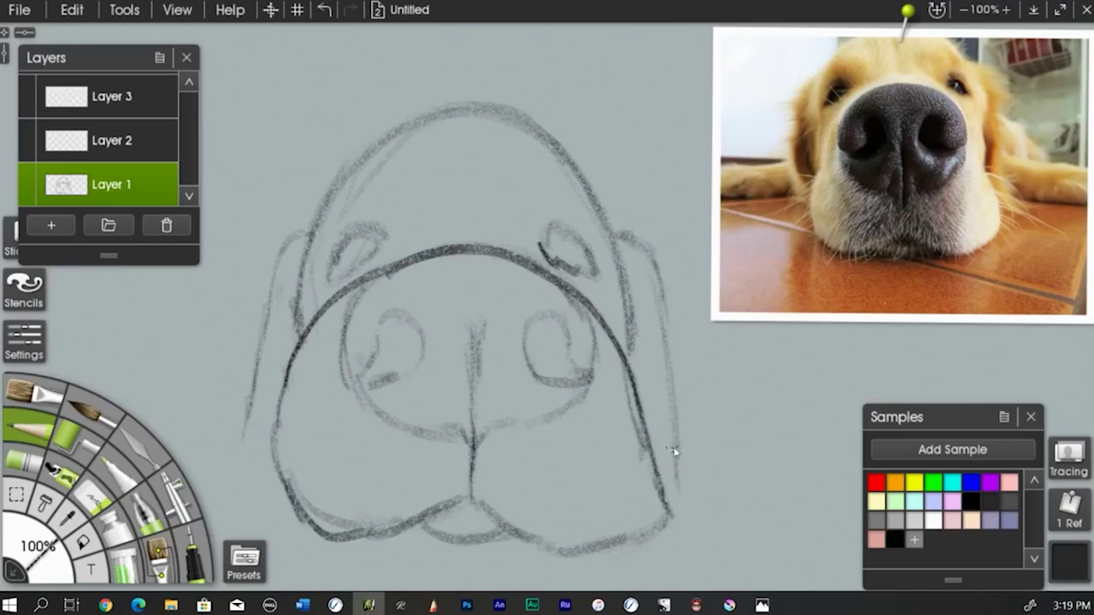
mouse_move(679, 464)
mouse_down()
mouse_move(706, 495)
mouse_move(675, 500)
mouse_up()
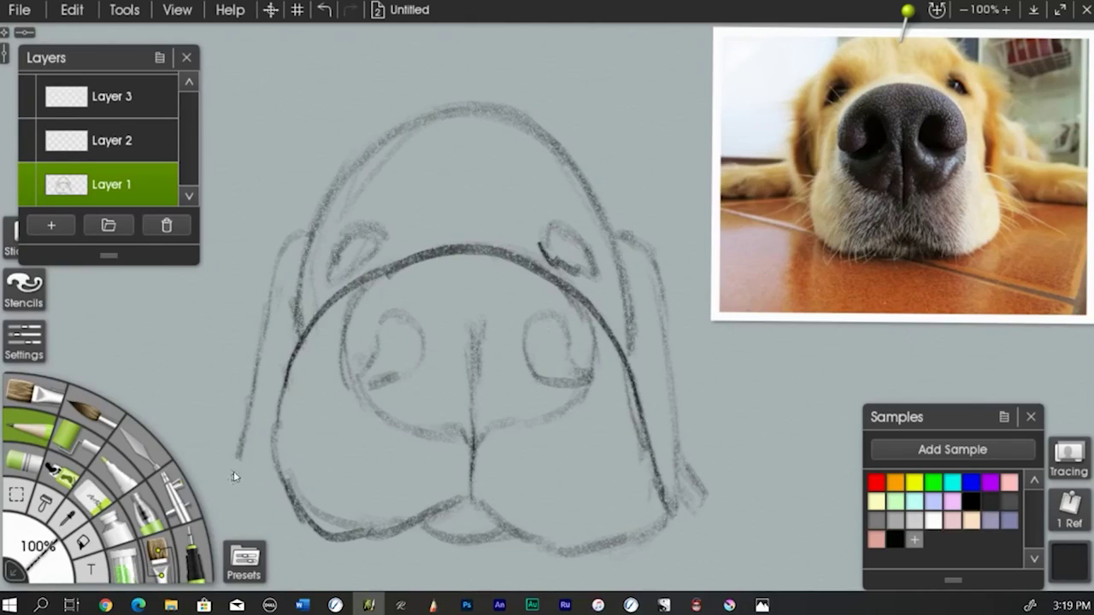
Step: Add lower-left jaw lines and shrink the reference photo toward the corner
mouse_move(230, 491)
mouse_down()
mouse_move(269, 504)
mouse_move(268, 473)
mouse_up()
drag(720, 317, 784, 288)
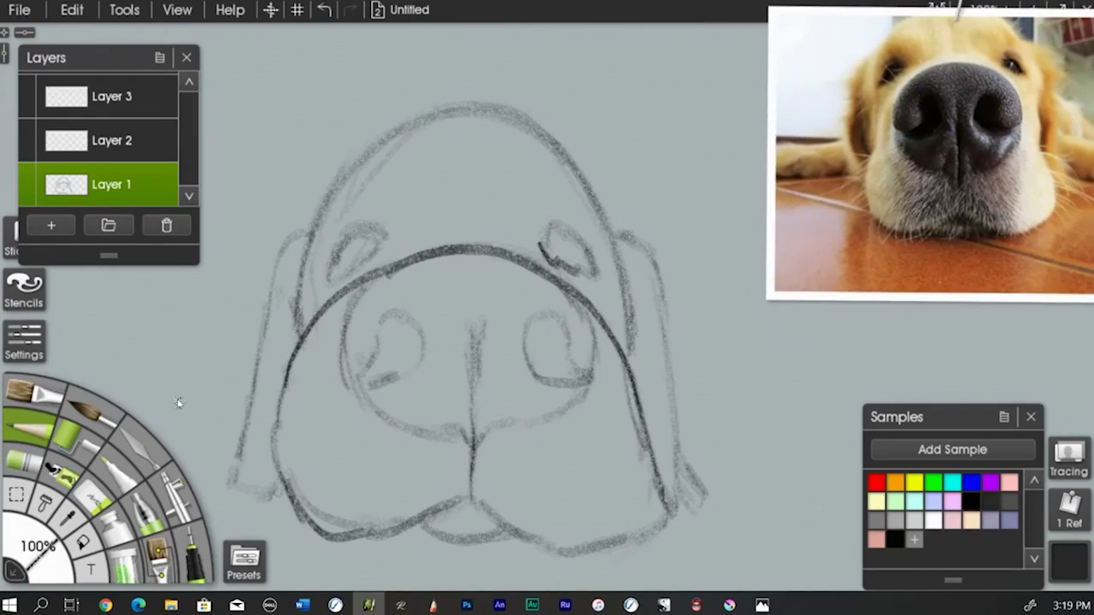
click(11, 569)
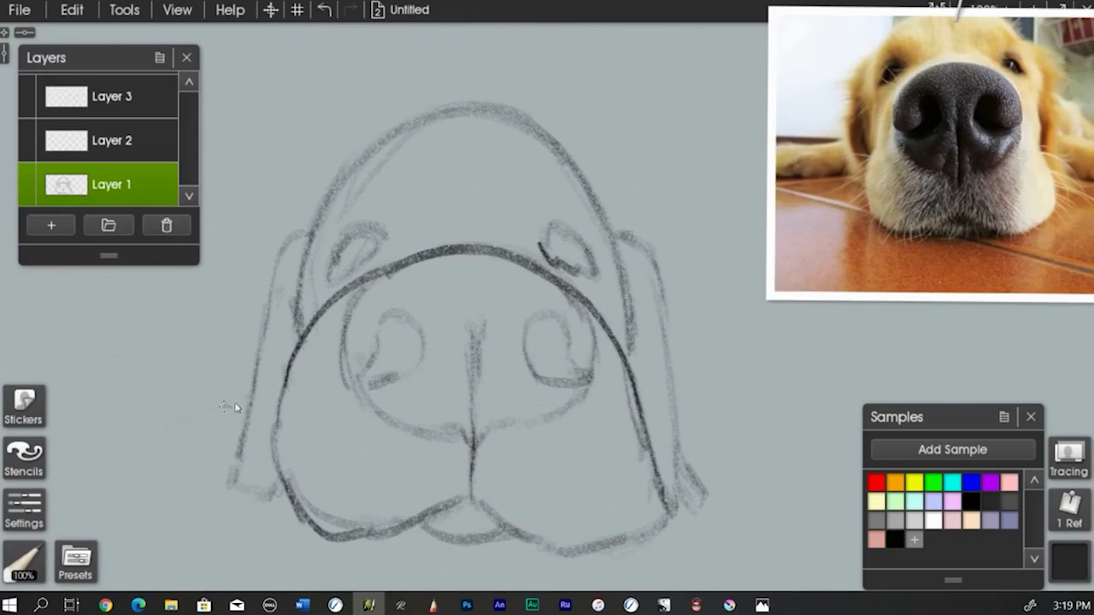
Step: Sketch the left front leg stretching out with its paw and toes
mouse_move(245, 395)
mouse_down()
mouse_move(120, 454)
mouse_move(73, 459)
mouse_move(75, 491)
mouse_up()
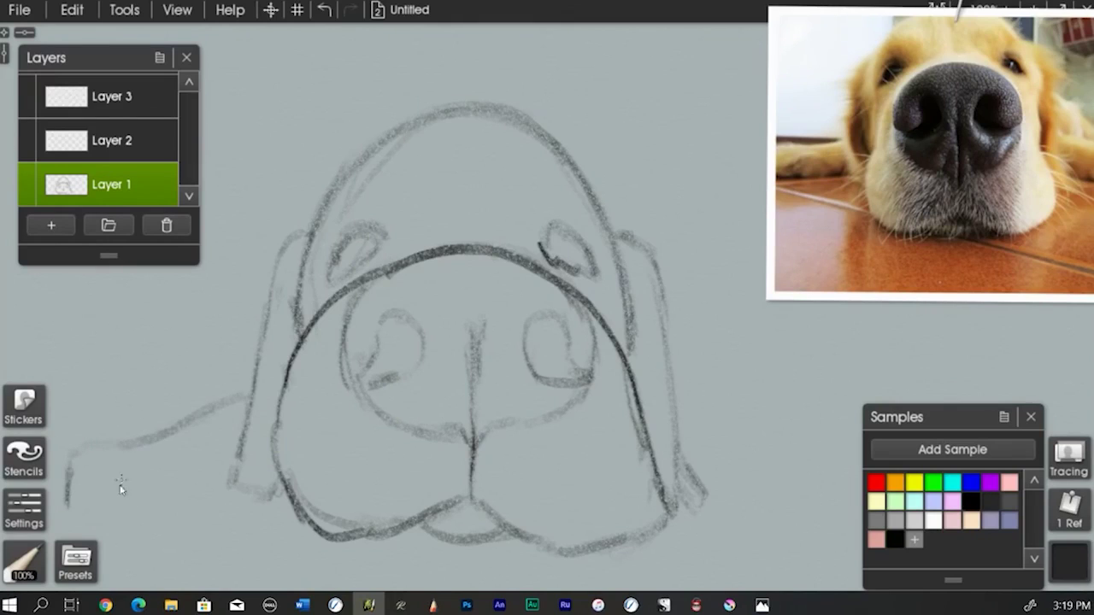
mouse_move(72, 446)
mouse_down()
mouse_move(138, 483)
mouse_move(119, 462)
mouse_move(140, 497)
mouse_move(141, 484)
mouse_move(142, 521)
mouse_up()
mouse_move(188, 462)
mouse_down()
mouse_move(136, 529)
mouse_move(106, 499)
mouse_move(80, 496)
mouse_move(82, 486)
mouse_move(135, 481)
mouse_move(95, 493)
mouse_up()
mouse_move(75, 455)
mouse_down()
mouse_move(64, 510)
mouse_move(100, 499)
mouse_move(112, 528)
mouse_move(88, 474)
mouse_move(135, 469)
mouse_move(78, 480)
mouse_move(66, 513)
mouse_up()
mouse_move(141, 519)
mouse_down()
mouse_move(198, 470)
mouse_move(242, 468)
mouse_up()
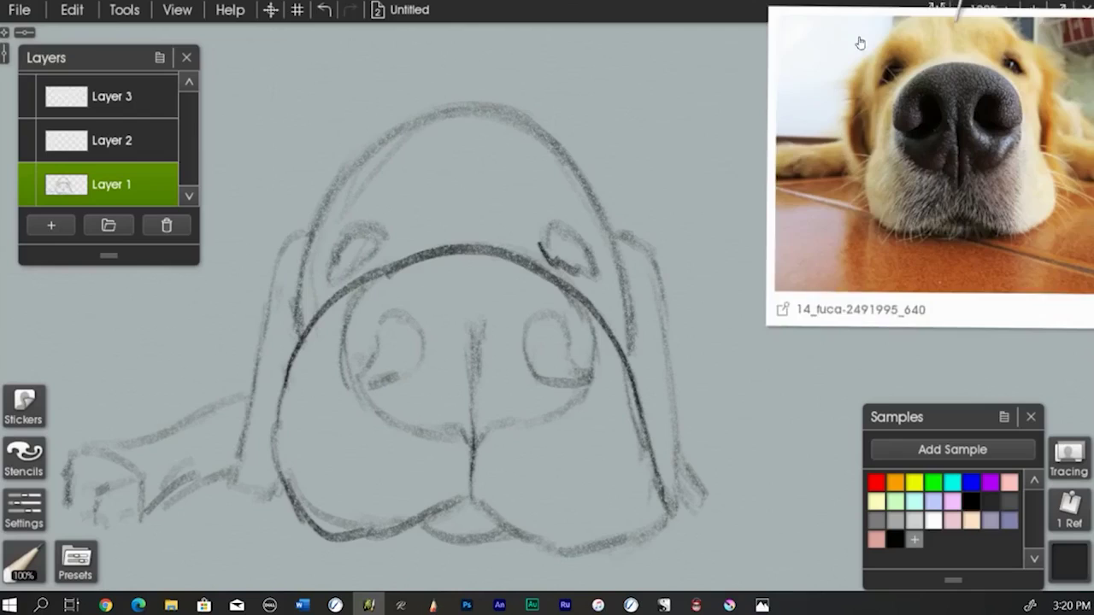
Step: Reposition the reference photo and draw the back curve behind the right ear
drag(825, 44, 767, 38)
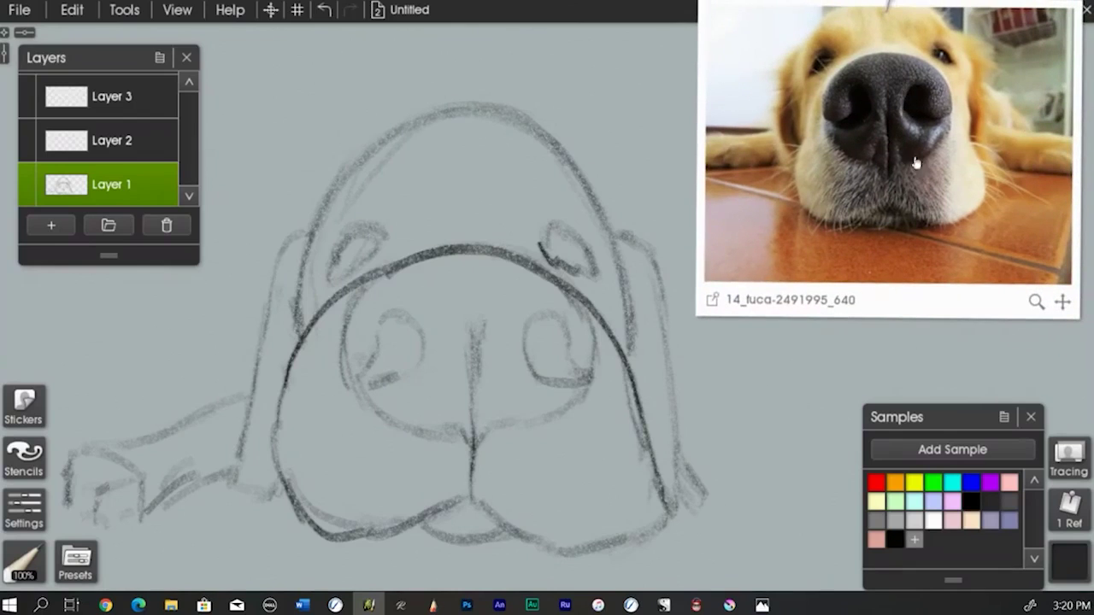
drag(777, 63, 876, 75)
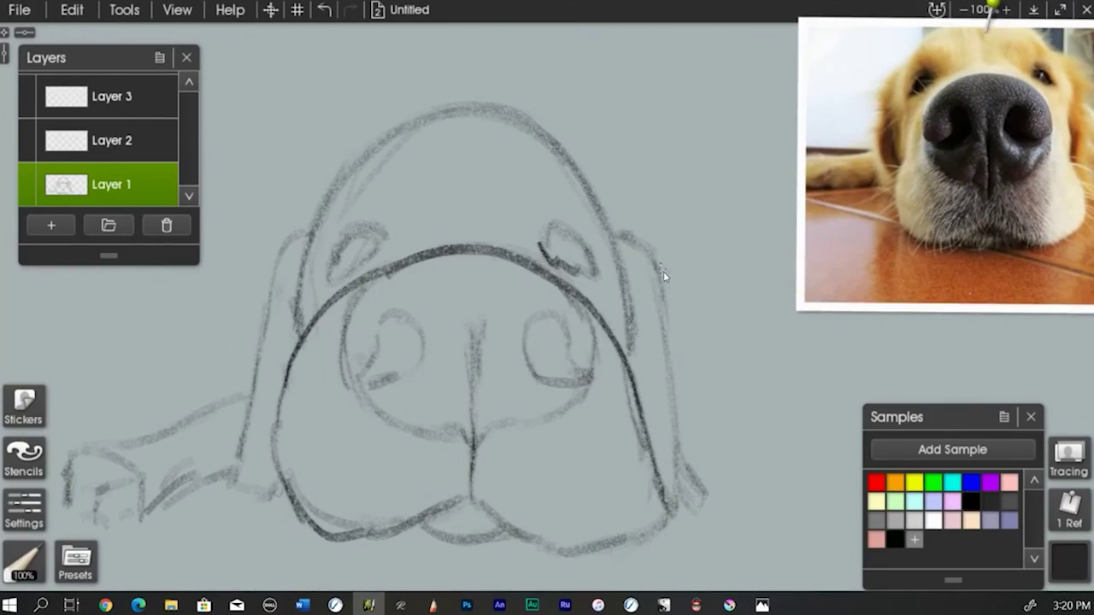
drag(678, 267, 774, 361)
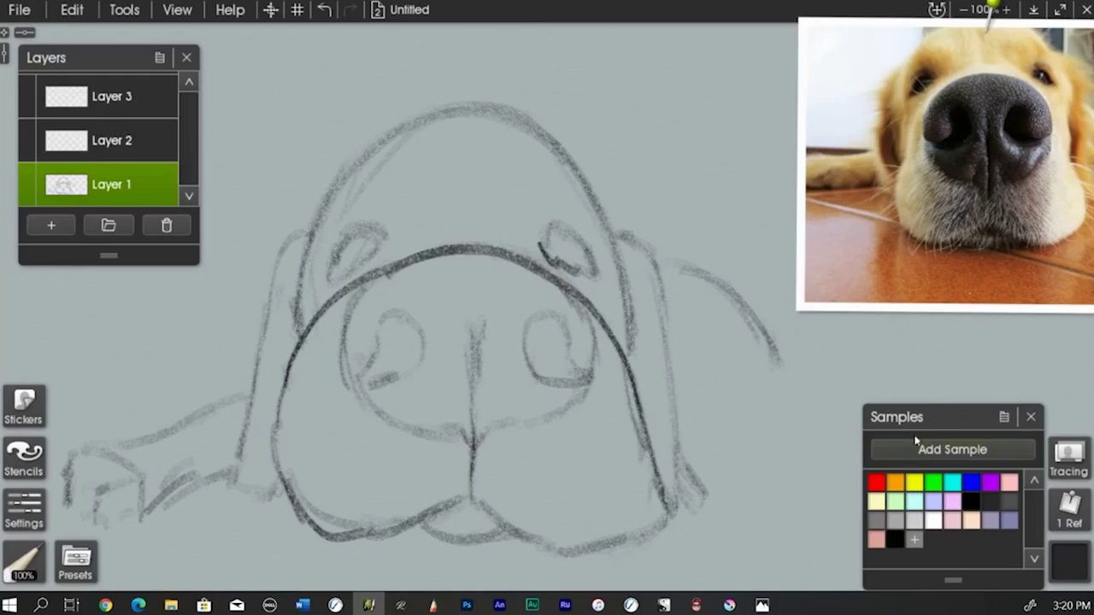
Step: Move the Samples panel and reference photo aside, then pencil the body line and right paw
drag(950, 426, 946, 573)
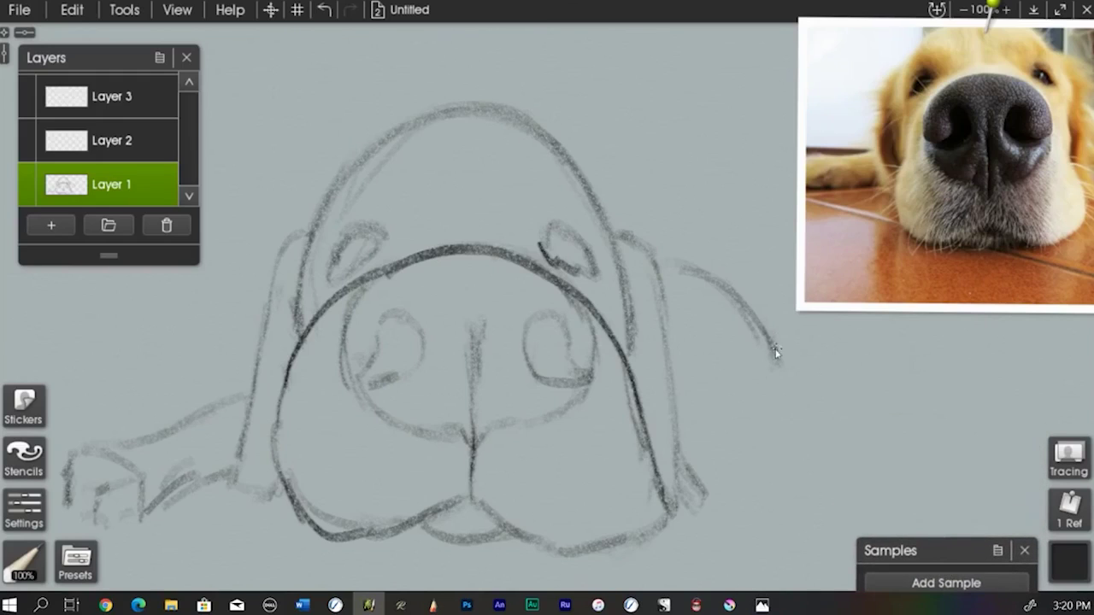
drag(776, 362, 782, 376)
drag(884, 42, 829, 22)
mouse_move(782, 384)
mouse_down()
mouse_move(906, 446)
mouse_move(927, 485)
mouse_up()
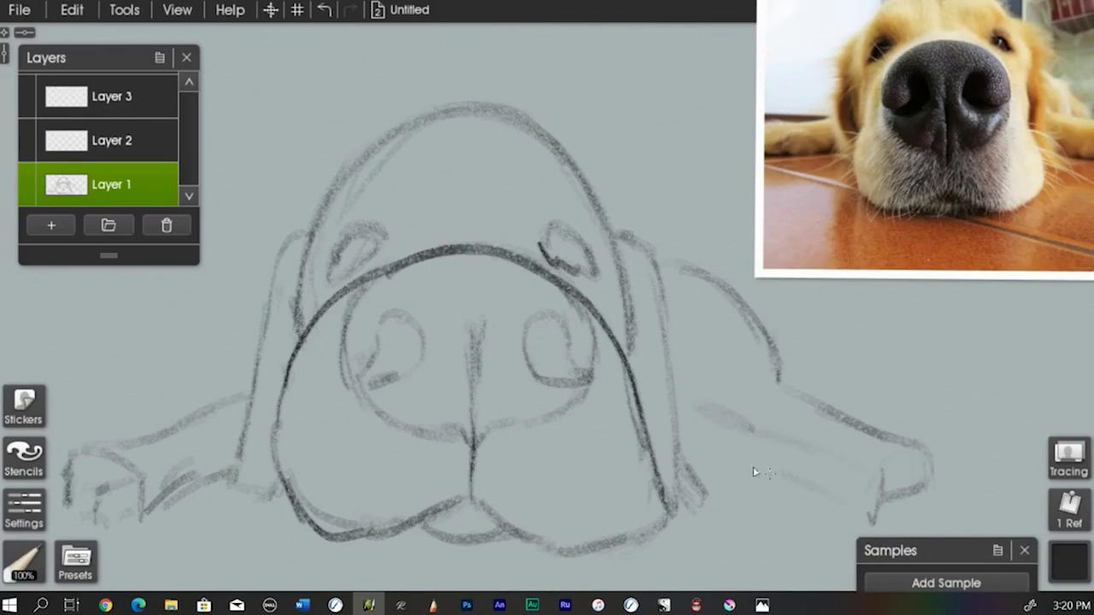
click(711, 453)
drag(858, 456, 885, 439)
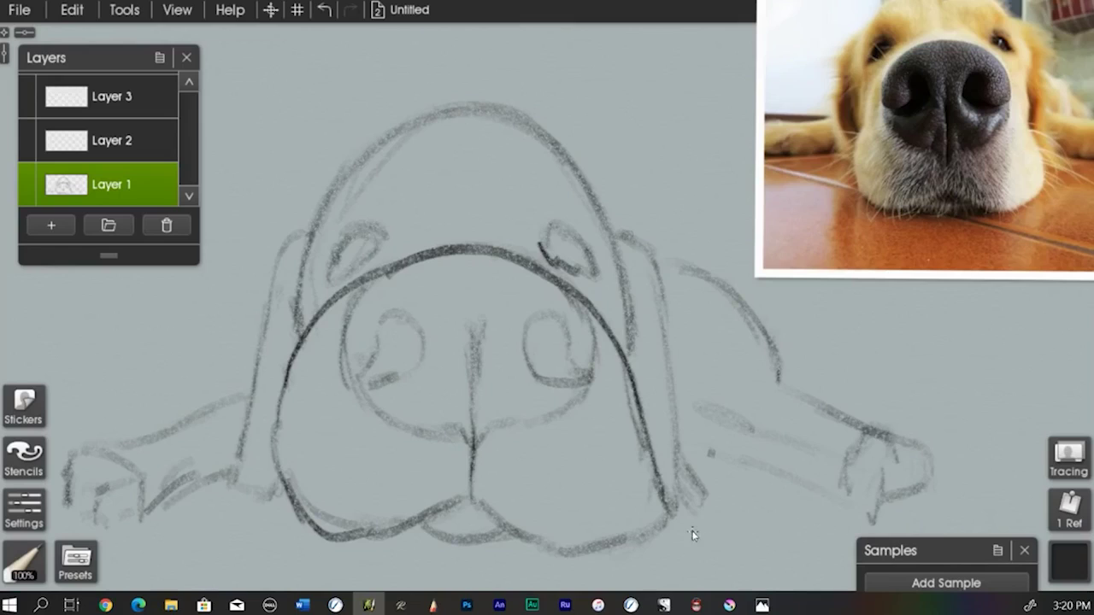
click(24, 566)
Step: Erase the stray pencil lines at the right paw's end with the 53% Eraser
click(161, 464)
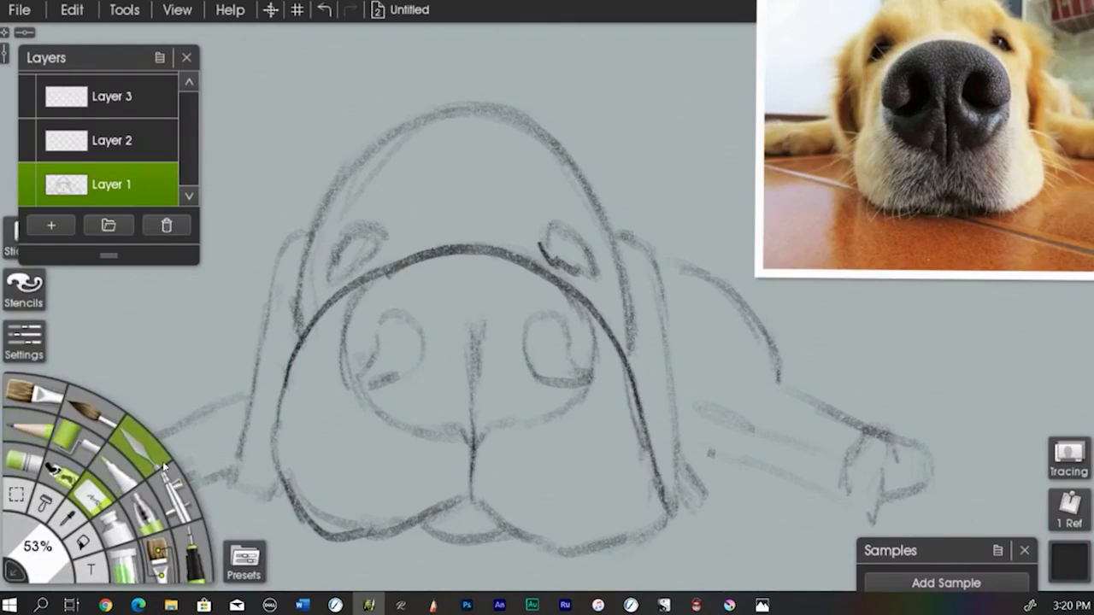
drag(917, 488, 913, 450)
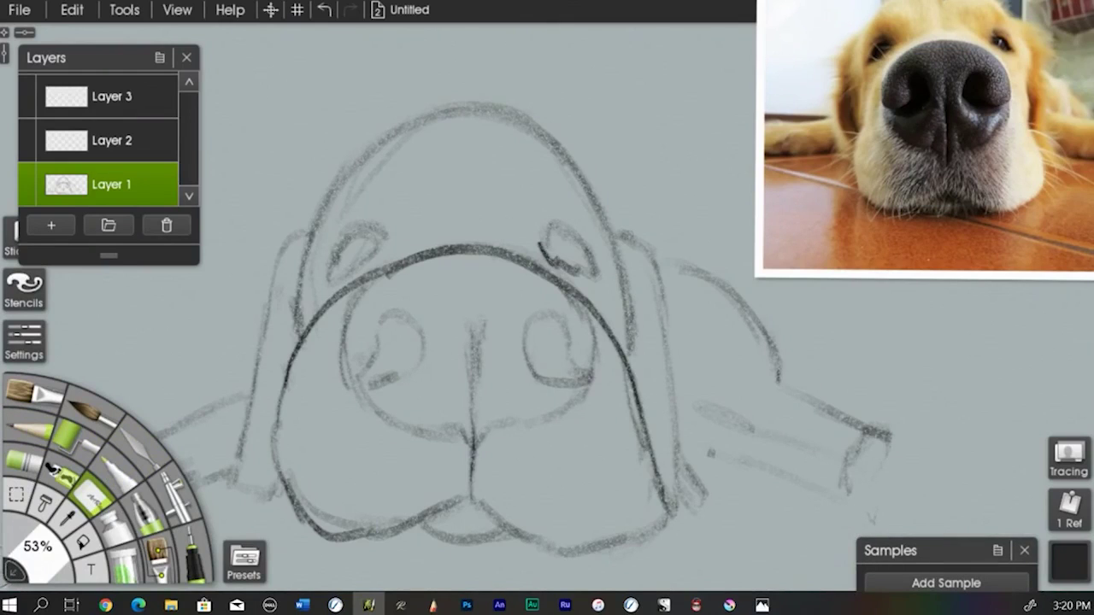
click(10, 569)
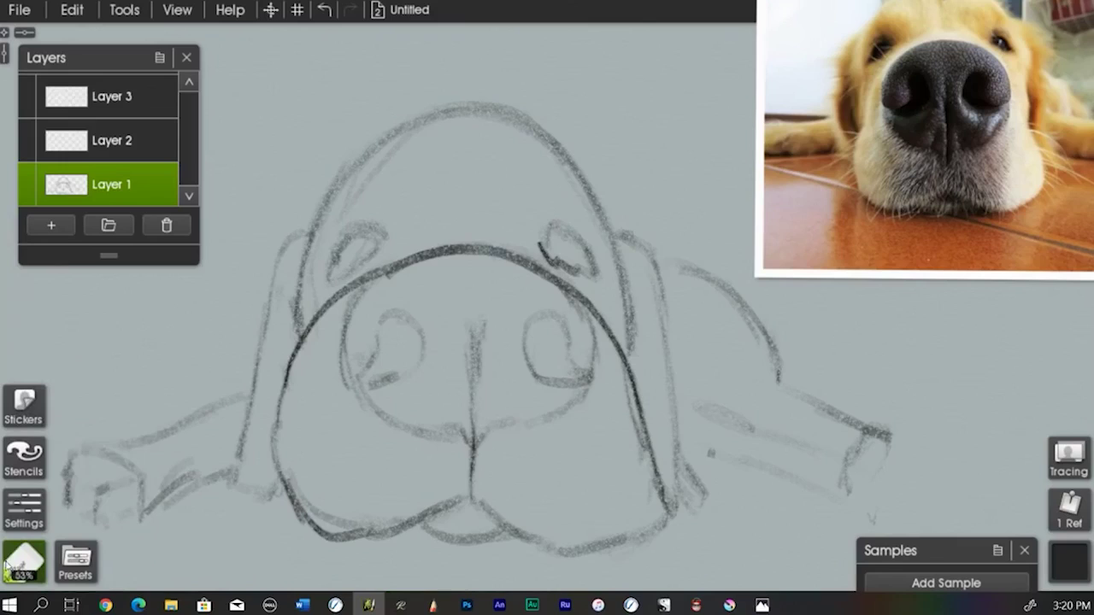
drag(865, 432, 883, 440)
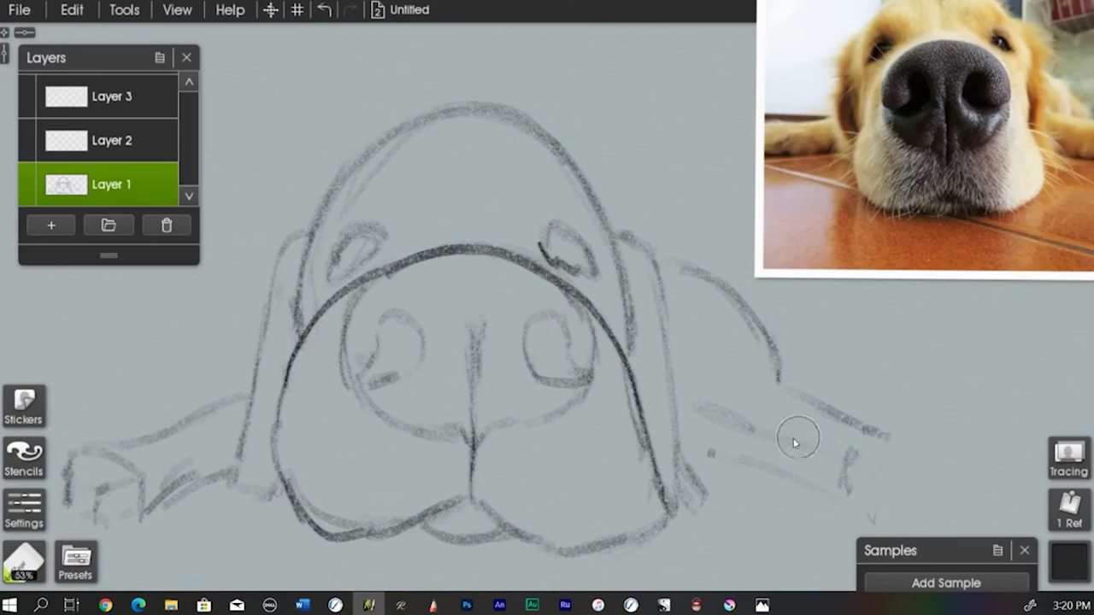
Step: With the full-size Pencil, redraw the right paw's end, add left-paw toes, then select Layer 2
click(14, 568)
click(26, 425)
mouse_move(886, 438)
mouse_down()
mouse_move(904, 441)
mouse_move(919, 493)
mouse_up()
drag(861, 523, 859, 521)
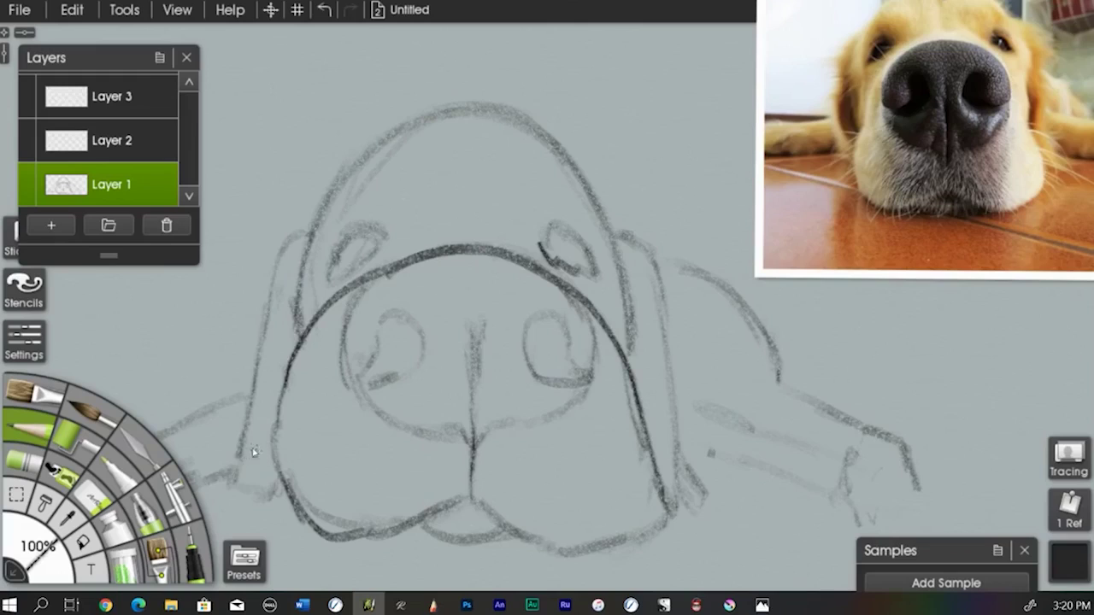
mouse_move(238, 460)
mouse_down()
mouse_move(242, 493)
mouse_move(272, 502)
mouse_up()
click(165, 147)
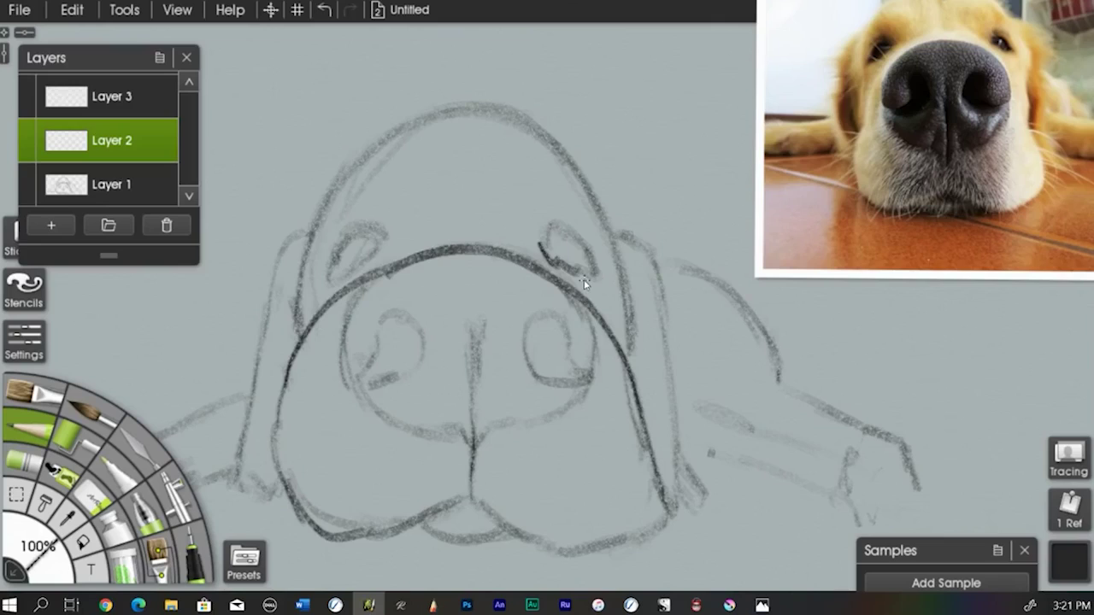
Step: Choose the Ink Pen at 9%, open the colour picker, and move the sample swatches lower
click(195, 554)
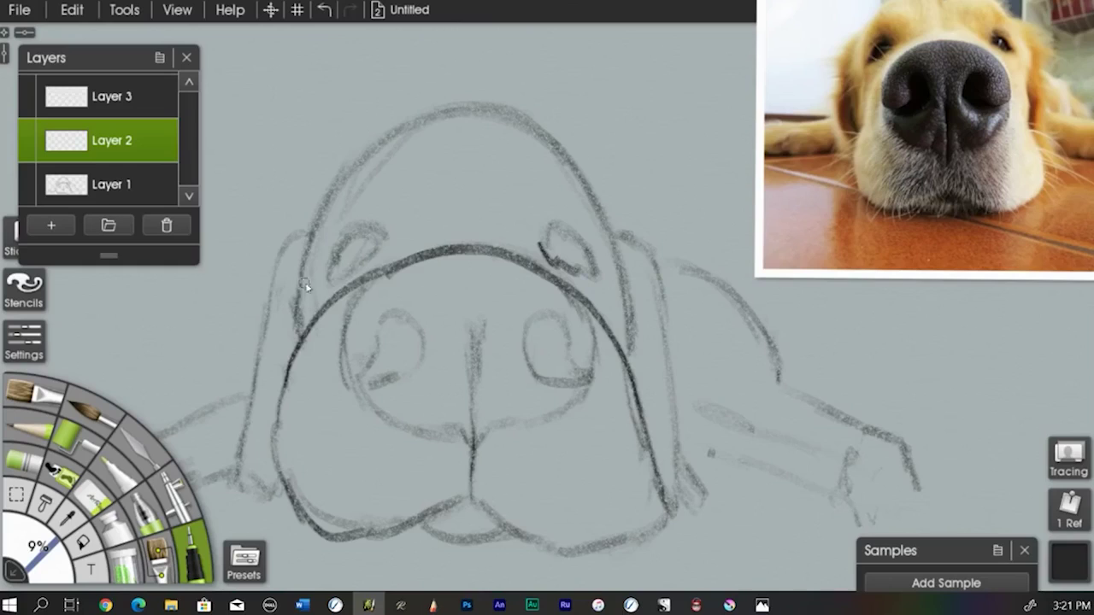
click(1072, 564)
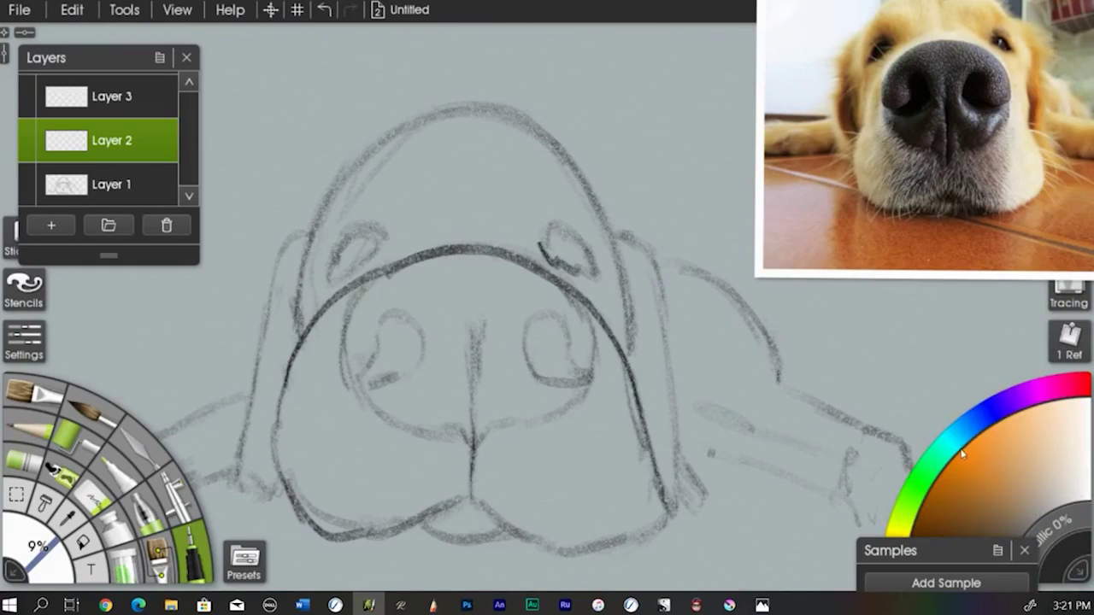
click(931, 554)
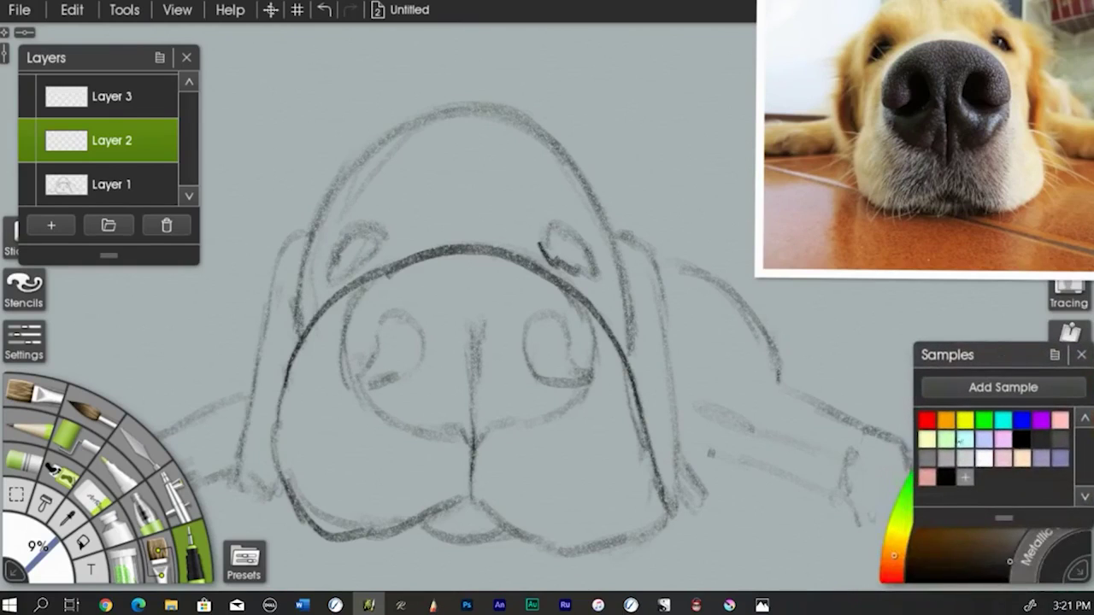
drag(980, 380, 996, 536)
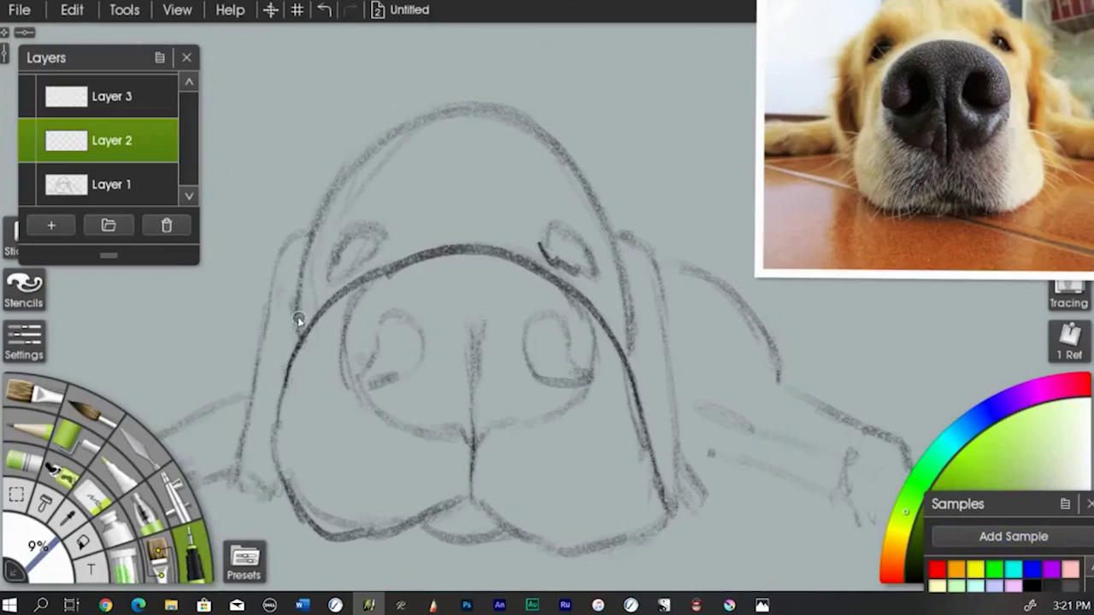
Step: Ink bold black lines over the head arch and the muzzle's outline
mouse_move(298, 327)
mouse_down()
mouse_move(316, 216)
mouse_move(377, 138)
mouse_move(466, 112)
mouse_move(536, 133)
mouse_up()
drag(577, 174, 606, 225)
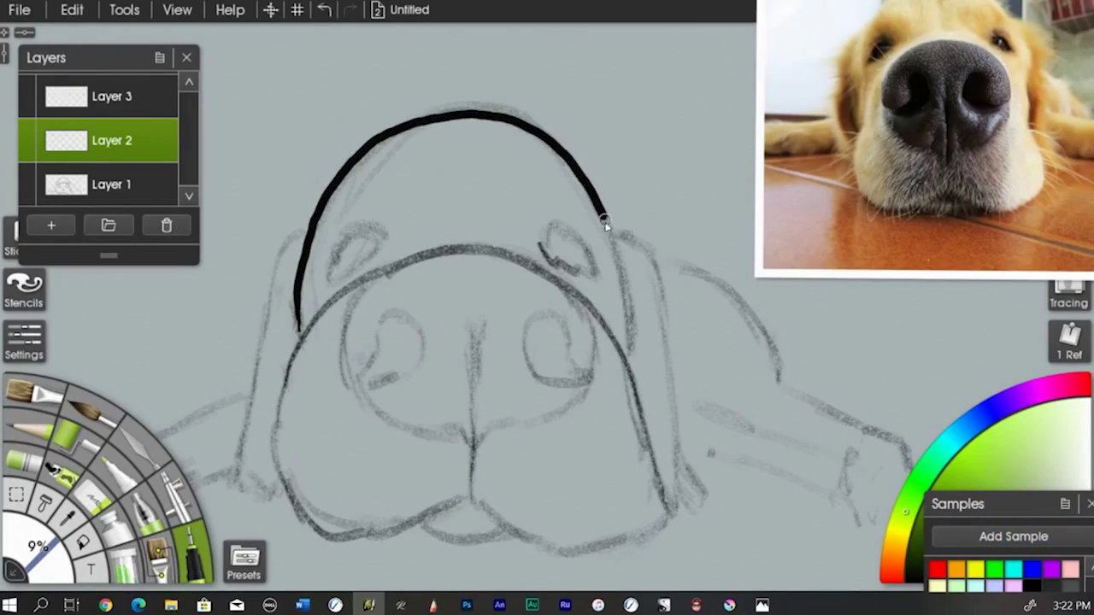
drag(621, 290, 630, 338)
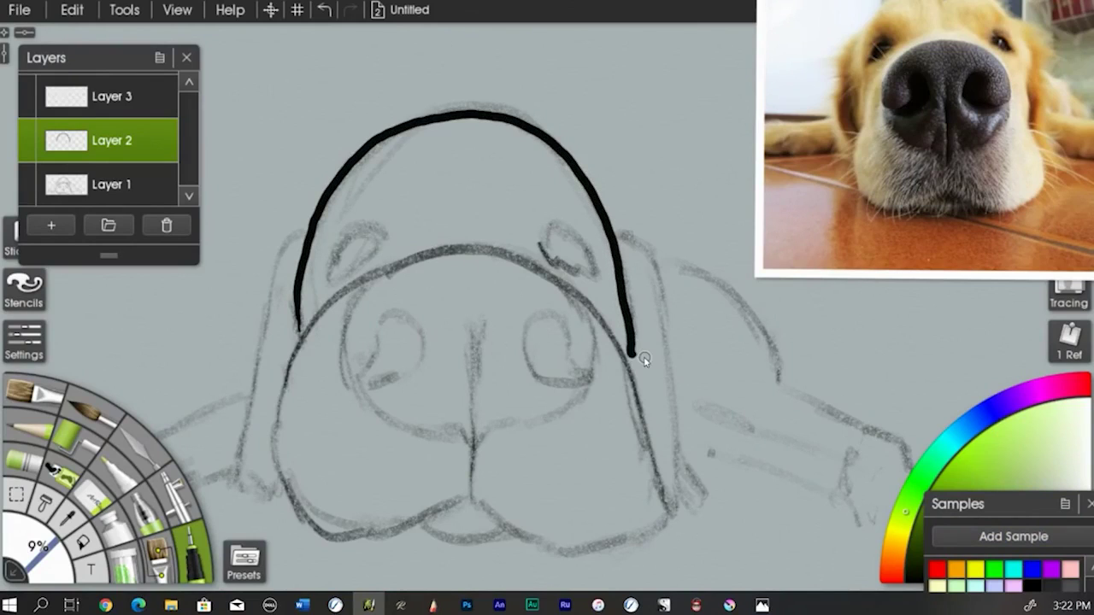
mouse_move(282, 472)
mouse_down()
mouse_move(284, 382)
mouse_move(322, 312)
mouse_move(392, 265)
mouse_move(488, 257)
mouse_move(548, 277)
mouse_move(612, 342)
mouse_move(654, 428)
mouse_move(673, 527)
mouse_up()
mouse_move(281, 423)
mouse_down()
mouse_move(284, 489)
mouse_move(311, 529)
mouse_move(334, 536)
mouse_move(404, 527)
mouse_move(470, 495)
mouse_move(558, 554)
mouse_move(602, 553)
mouse_move(672, 515)
mouse_up()
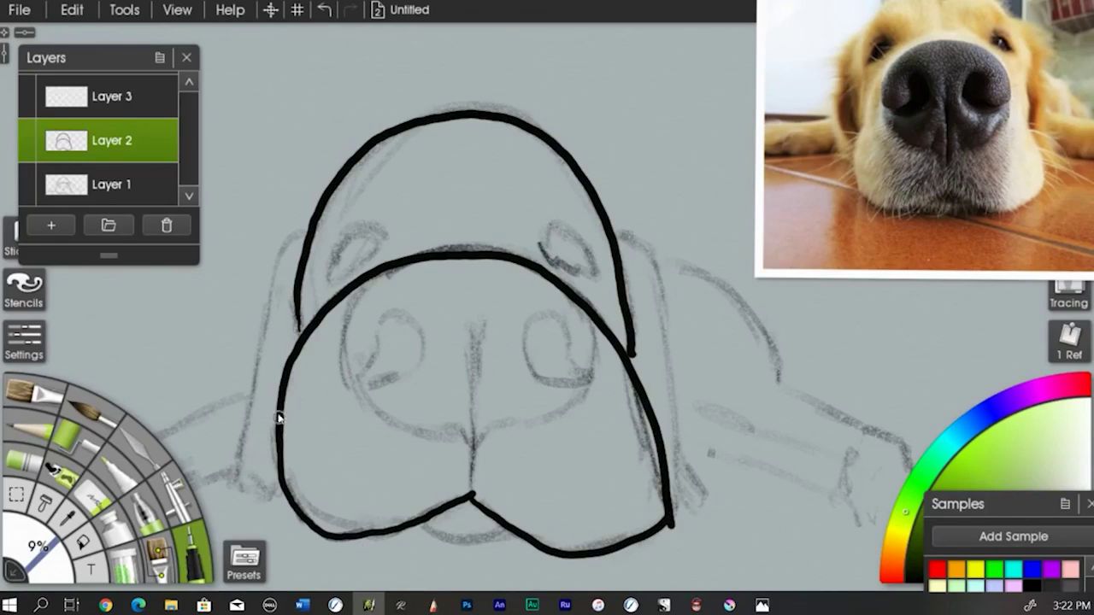
mouse_move(277, 413)
mouse_down()
mouse_move(276, 514)
mouse_move(313, 549)
mouse_move(373, 546)
mouse_move(462, 508)
mouse_up()
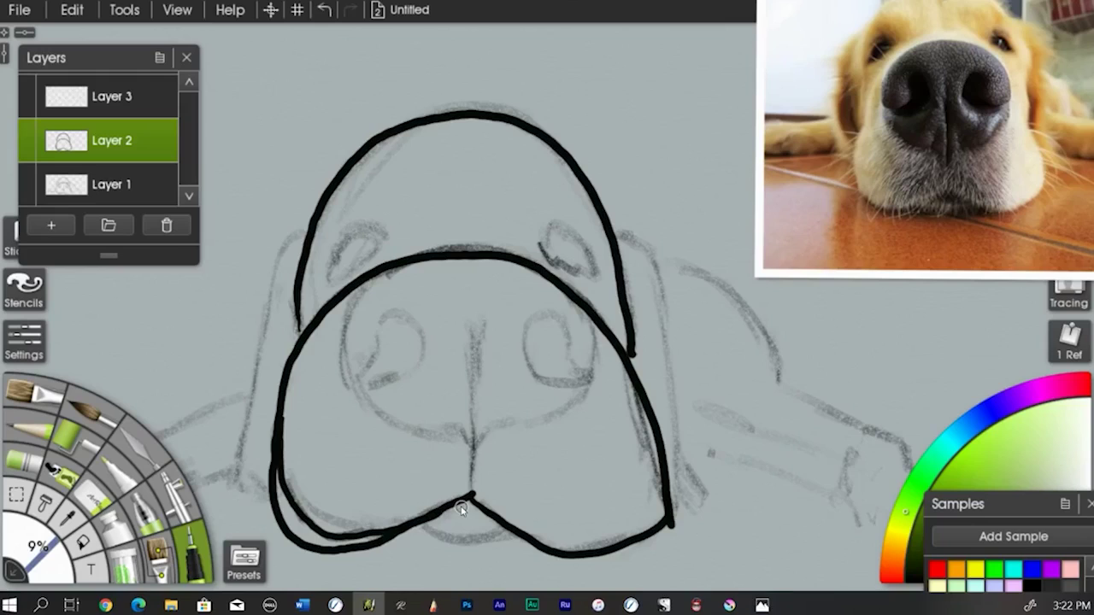
Step: Erase the doubled lower-left line with a smaller 53% Eraser
click(92, 501)
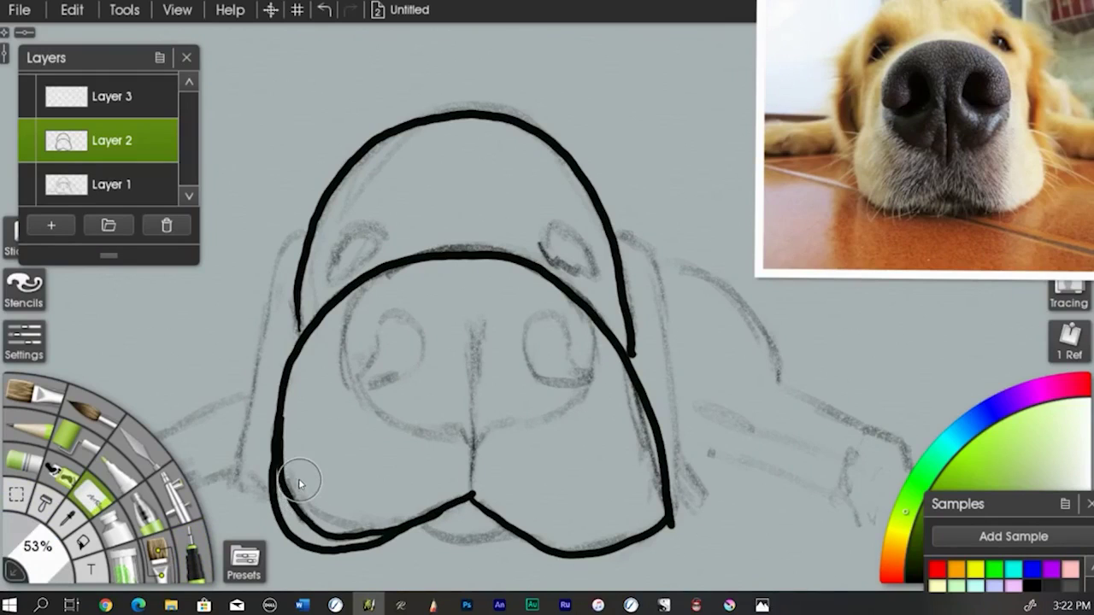
mouse_move(38, 557)
mouse_down()
mouse_move(15, 547)
mouse_move(22, 538)
mouse_up()
mouse_move(291, 483)
mouse_down()
mouse_move(308, 513)
mouse_move(337, 525)
mouse_move(381, 521)
mouse_up()
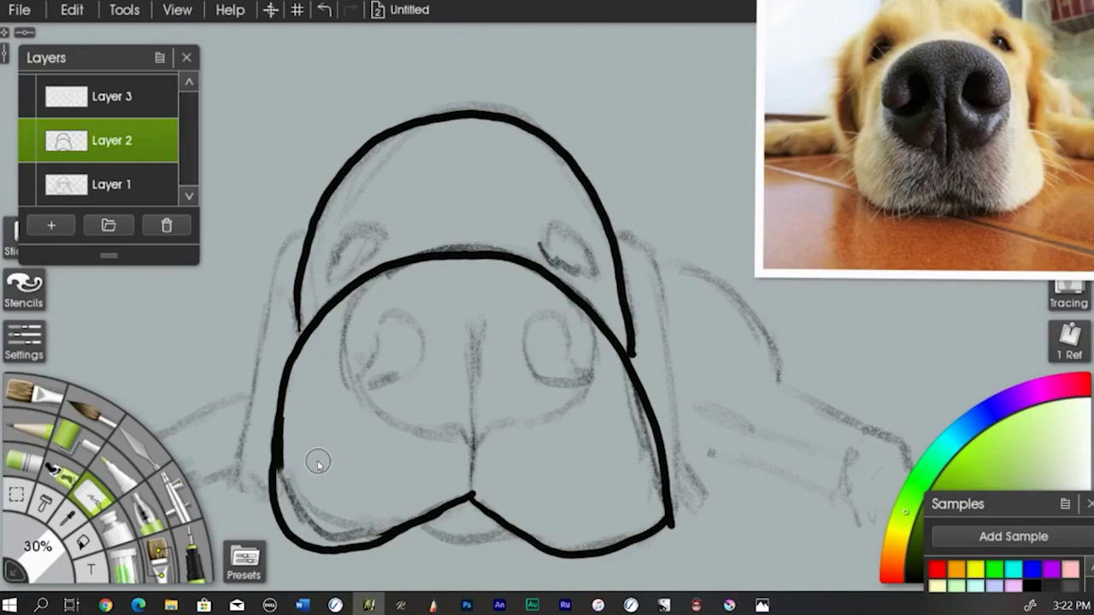
Step: Sketch the nose shape in pencil, then ink a short muzzle line with the thin Ink Pen
click(15, 434)
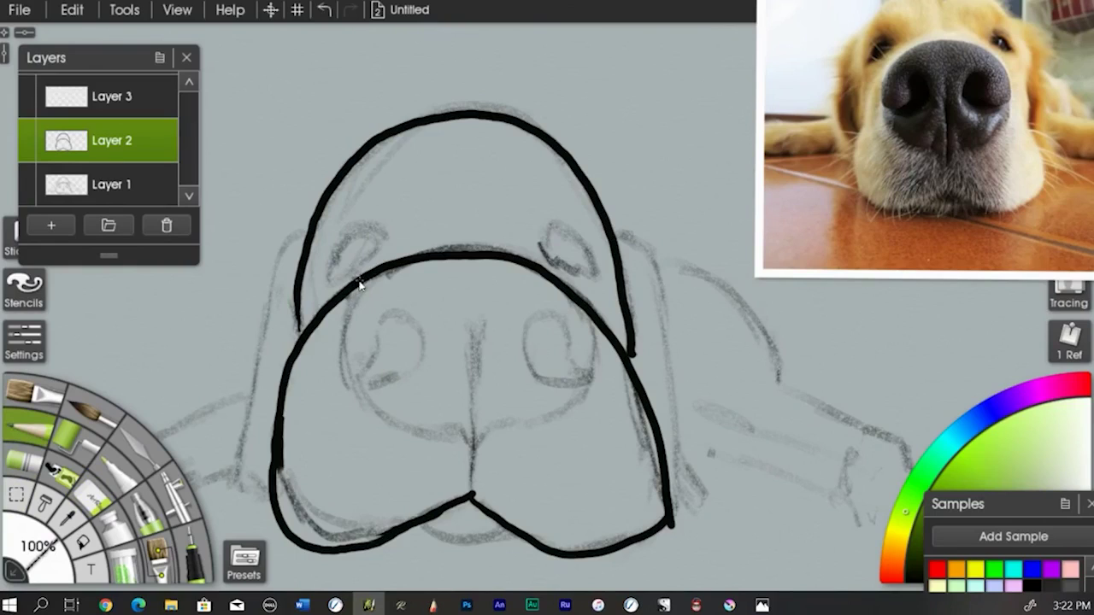
mouse_move(357, 306)
mouse_down()
mouse_move(340, 352)
mouse_move(345, 385)
mouse_move(392, 430)
mouse_move(440, 431)
mouse_move(469, 447)
mouse_move(565, 411)
mouse_up()
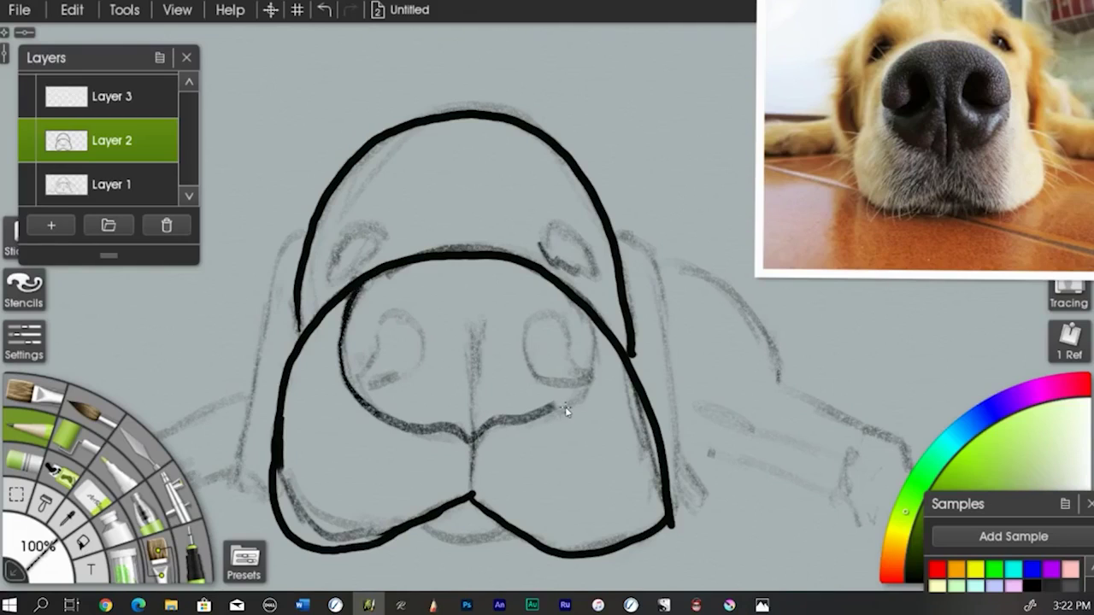
click(193, 555)
mouse_move(363, 285)
mouse_down()
mouse_move(332, 344)
mouse_move(368, 283)
mouse_move(340, 353)
mouse_move(350, 381)
mouse_move(394, 423)
mouse_move(453, 430)
mouse_move(475, 445)
mouse_move(502, 424)
mouse_move(572, 405)
mouse_move(592, 384)
mouse_move(600, 332)
mouse_up()
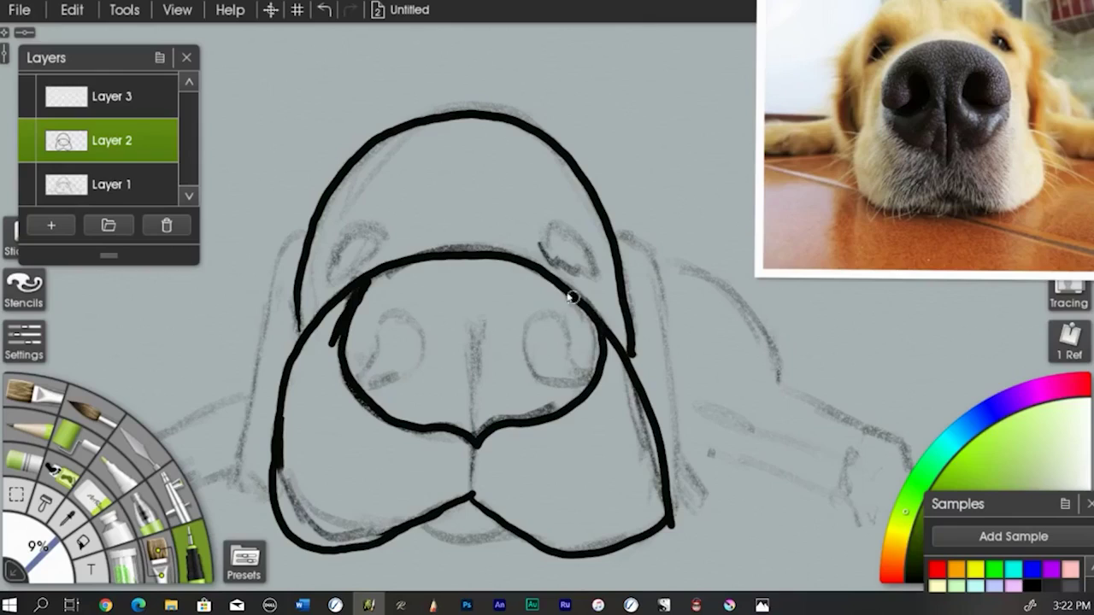
Step: Ink the left and right nostril loops and re-ink the muzzle's left outline
mouse_move(357, 382)
mouse_down()
mouse_move(376, 333)
mouse_move(398, 316)
mouse_move(423, 337)
mouse_move(418, 361)
mouse_move(365, 385)
mouse_up()
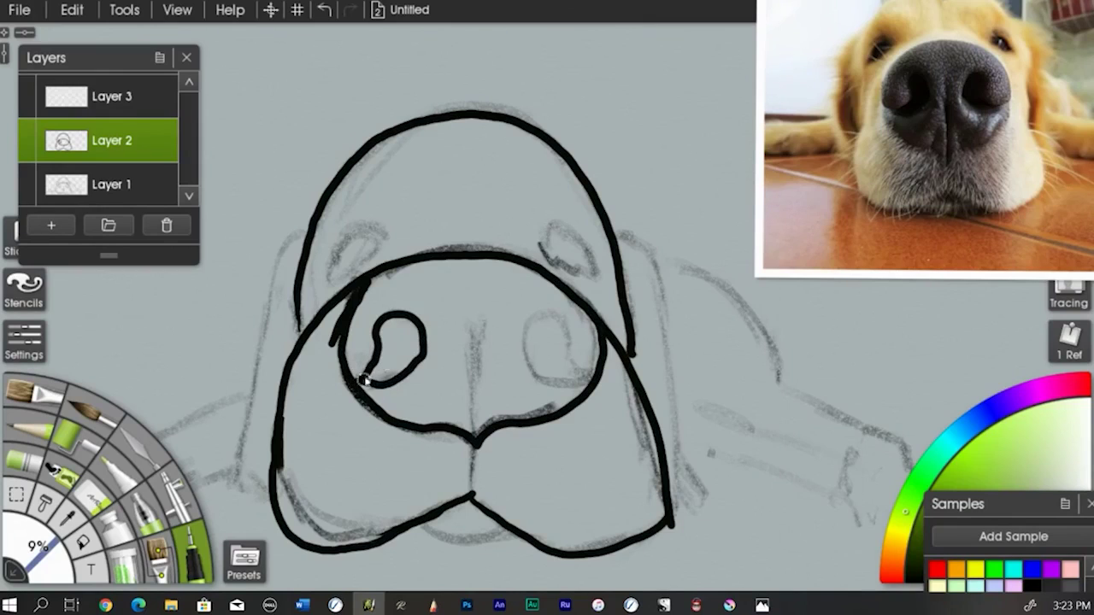
mouse_move(590, 374)
mouse_down()
mouse_move(551, 312)
mouse_move(521, 331)
mouse_move(528, 367)
mouse_move(551, 386)
mouse_move(634, 367)
mouse_up()
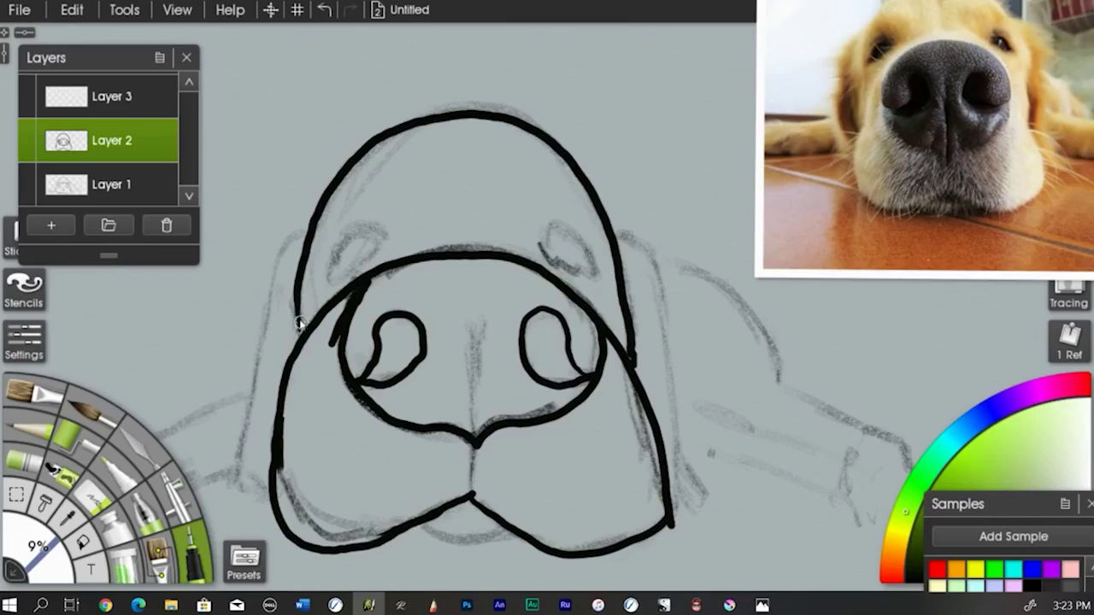
drag(297, 305, 295, 334)
Step: Adjust the brush size down to about 10% with the size dial
drag(38, 534, 49, 519)
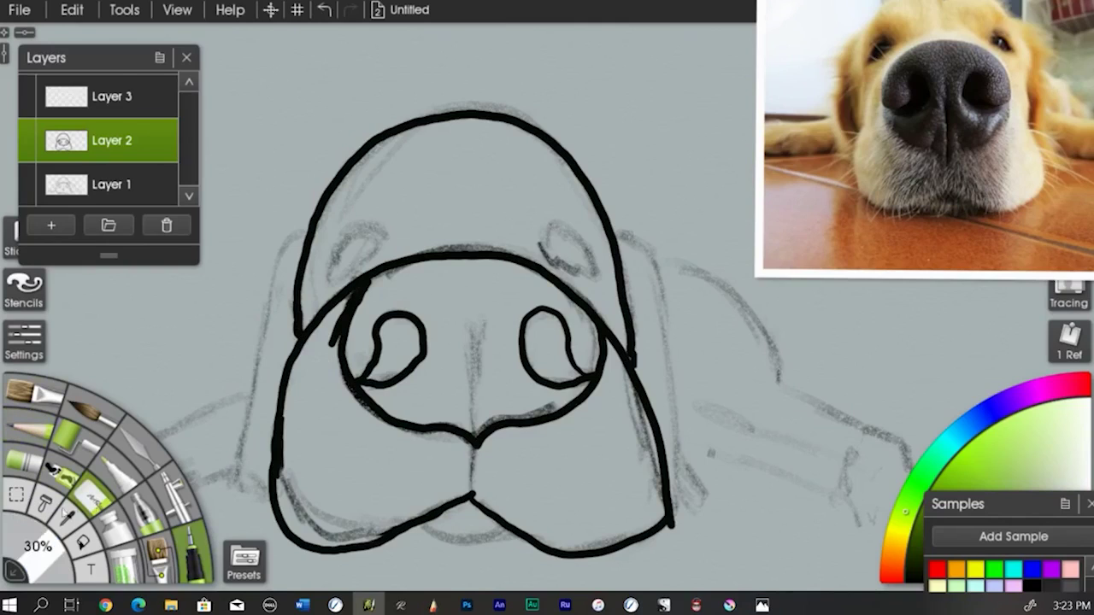
drag(49, 568, 6, 523)
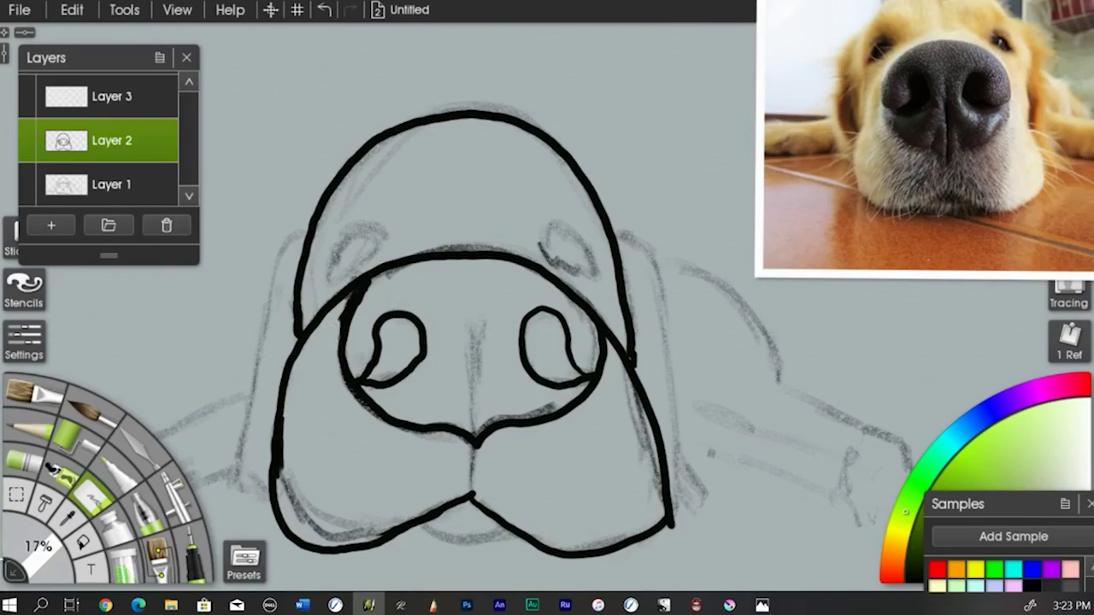
drag(19, 551, 5, 528)
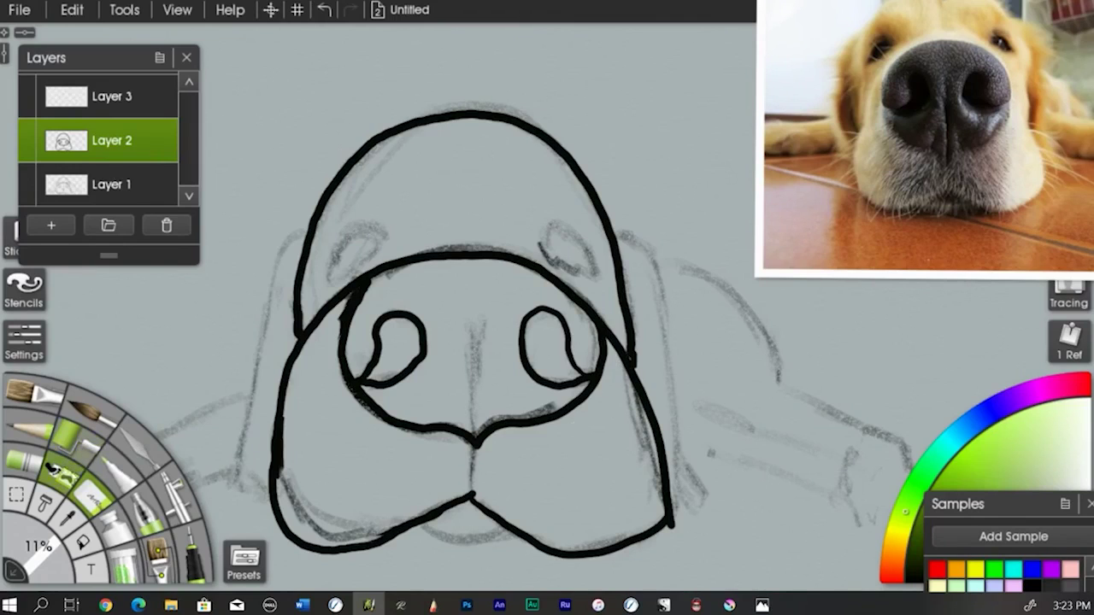
Step: Ink the mouth line, thicken the muzzle curve's right end, and outline the right ear
click(190, 558)
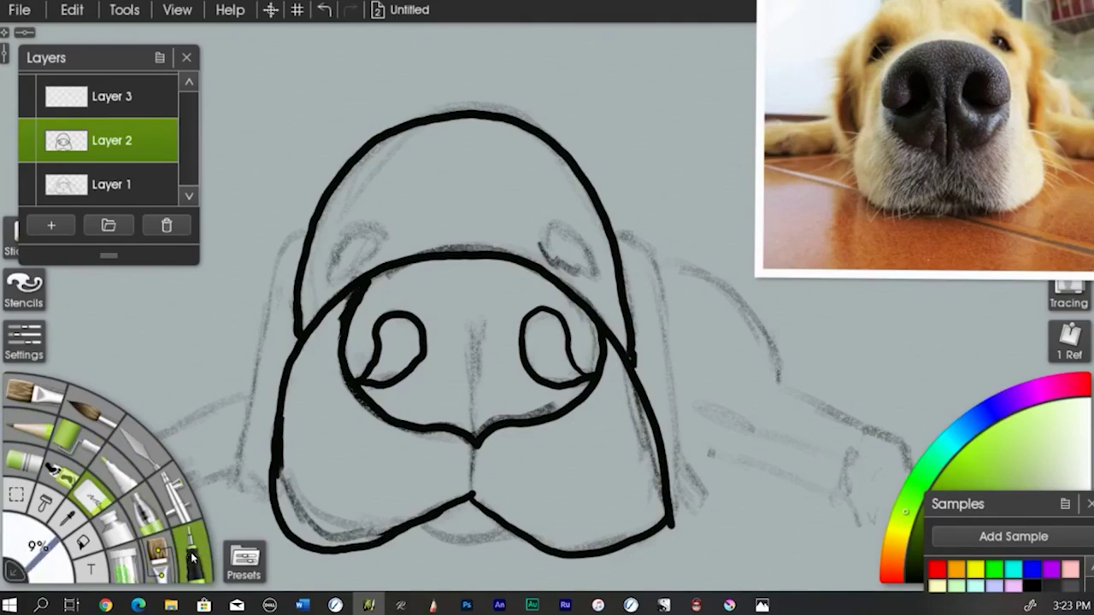
drag(476, 448, 474, 500)
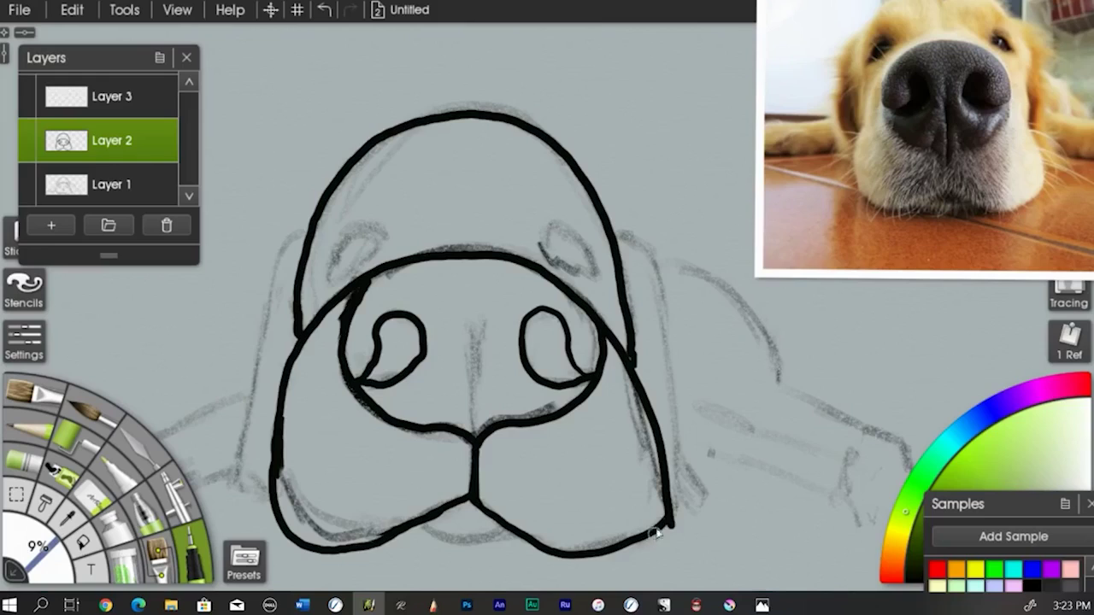
drag(663, 533, 668, 498)
mouse_move(612, 236)
mouse_down()
mouse_move(634, 242)
mouse_move(655, 286)
mouse_move(677, 420)
mouse_move(710, 499)
mouse_move(708, 511)
mouse_move(667, 520)
mouse_up()
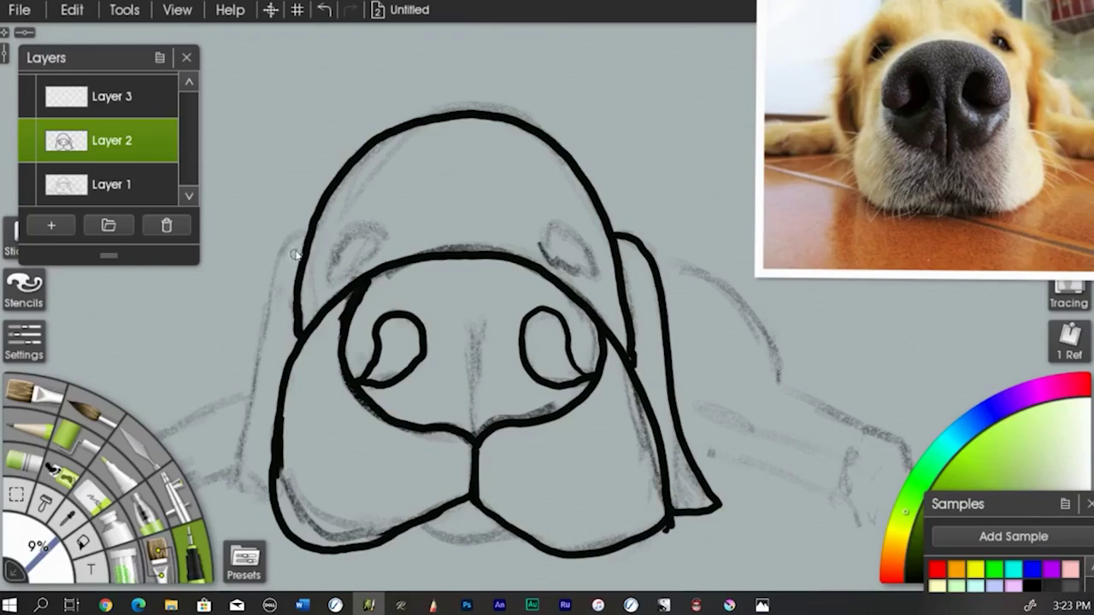
Step: Ink the left drooping ear, both eye outlines and the nose bridge line between the eyes
mouse_move(304, 233)
mouse_down()
mouse_move(274, 289)
mouse_move(233, 481)
mouse_move(236, 493)
mouse_move(270, 505)
mouse_up()
mouse_move(333, 283)
mouse_down()
mouse_move(336, 259)
mouse_move(376, 219)
mouse_move(380, 248)
mouse_move(334, 285)
mouse_move(334, 267)
mouse_up()
mouse_move(563, 270)
mouse_down()
mouse_move(548, 246)
mouse_move(566, 232)
mouse_move(605, 284)
mouse_move(574, 278)
mouse_move(552, 245)
mouse_up()
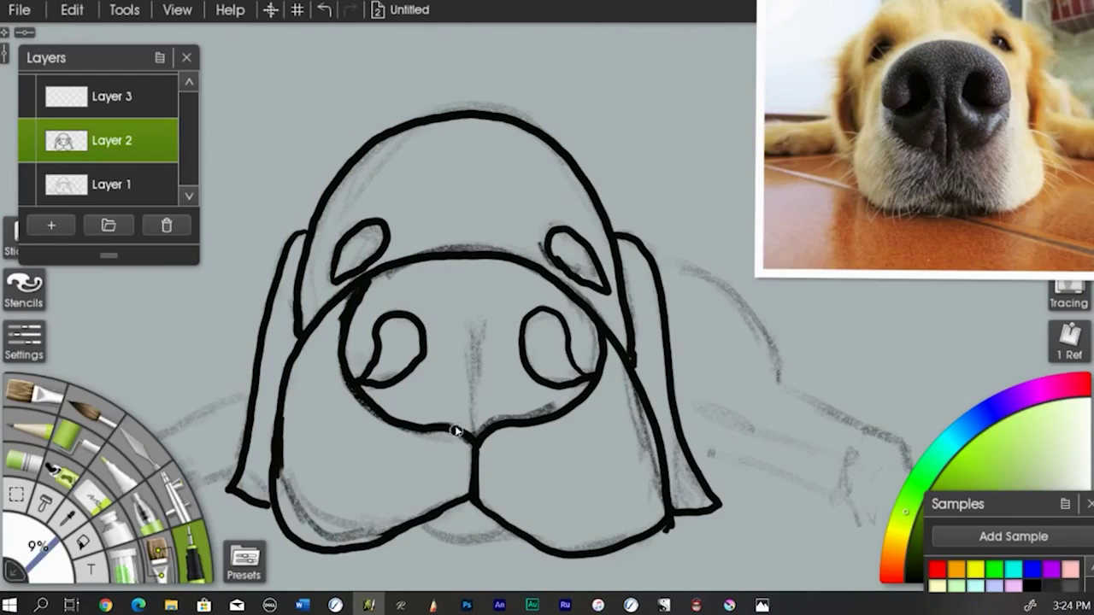
drag(472, 440, 477, 312)
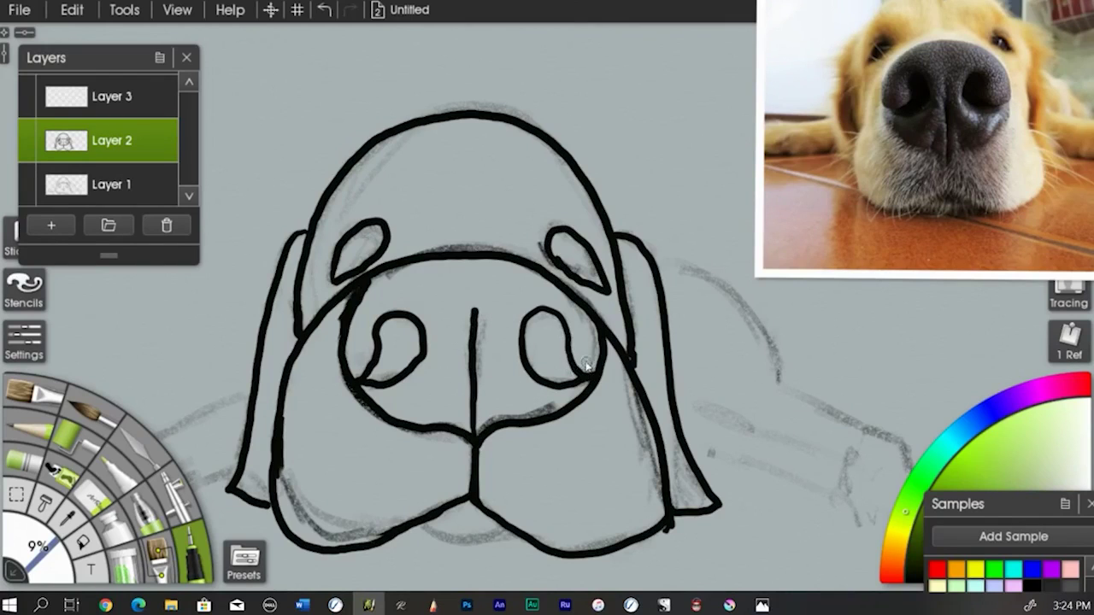
Step: Ink the right front leg's top curve and underside lines extending toward the paw
mouse_move(663, 272)
mouse_down()
mouse_move(744, 308)
mouse_move(782, 380)
mouse_up()
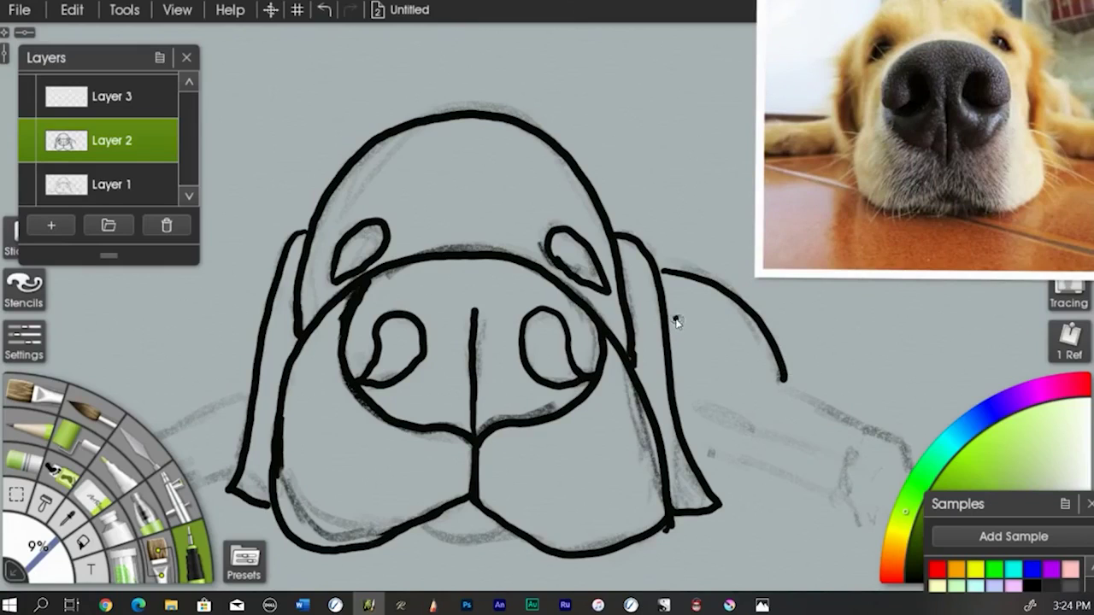
drag(676, 320, 792, 397)
mouse_move(857, 430)
mouse_down()
mouse_move(897, 448)
mouse_move(916, 475)
mouse_up()
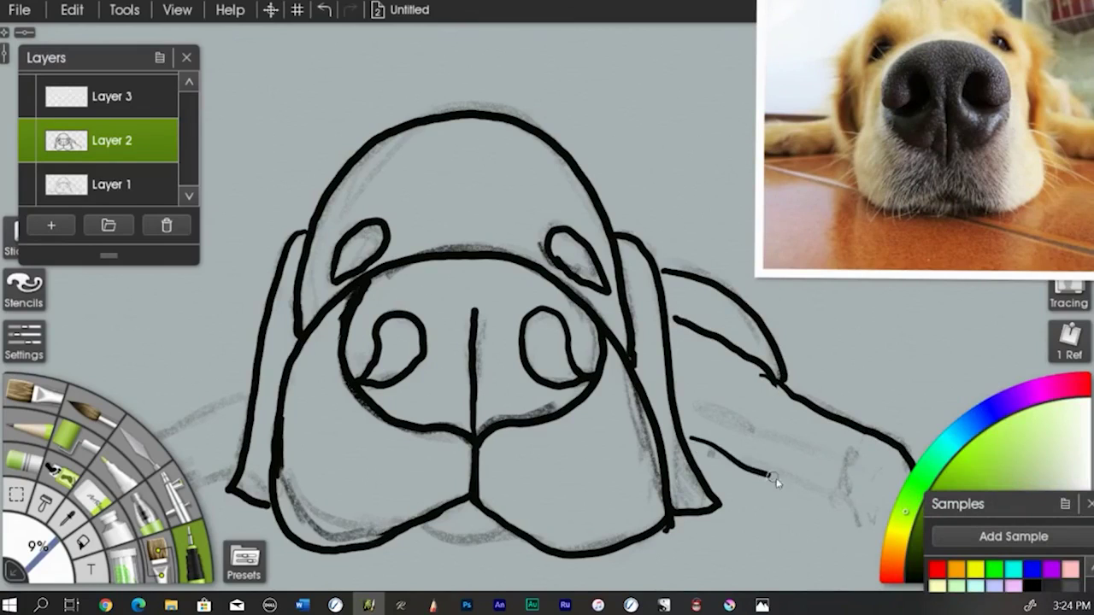
drag(841, 508, 885, 527)
drag(830, 499, 860, 524)
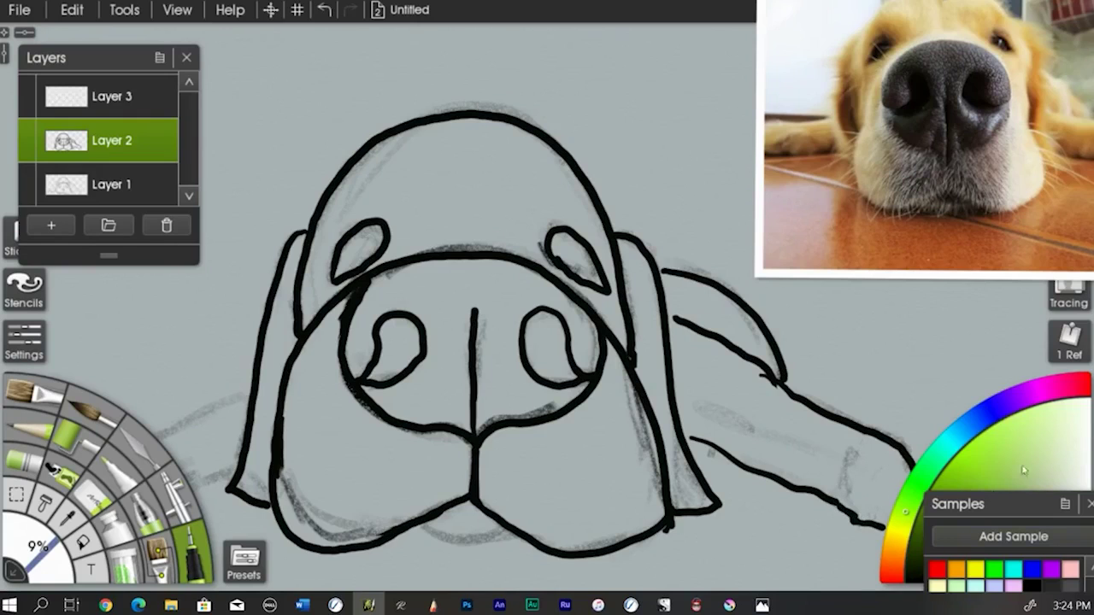
Step: Park the Samples panel at the right edge, collapse the colour picker, and close the right paw's tip
drag(1031, 515, 709, 53)
click(1071, 570)
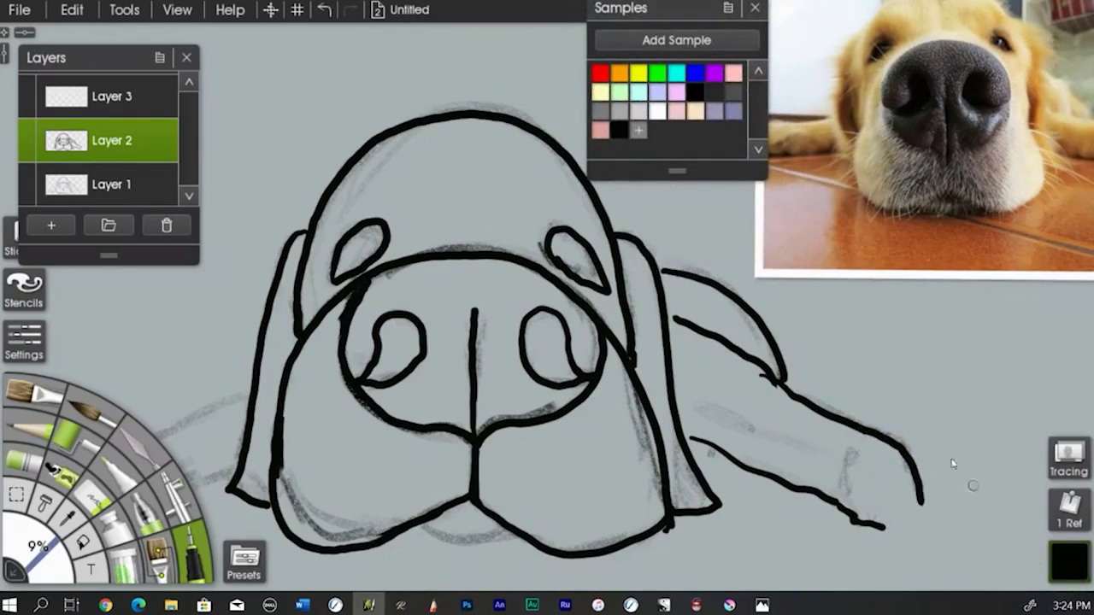
drag(647, 18, 1058, 365)
drag(912, 506, 877, 522)
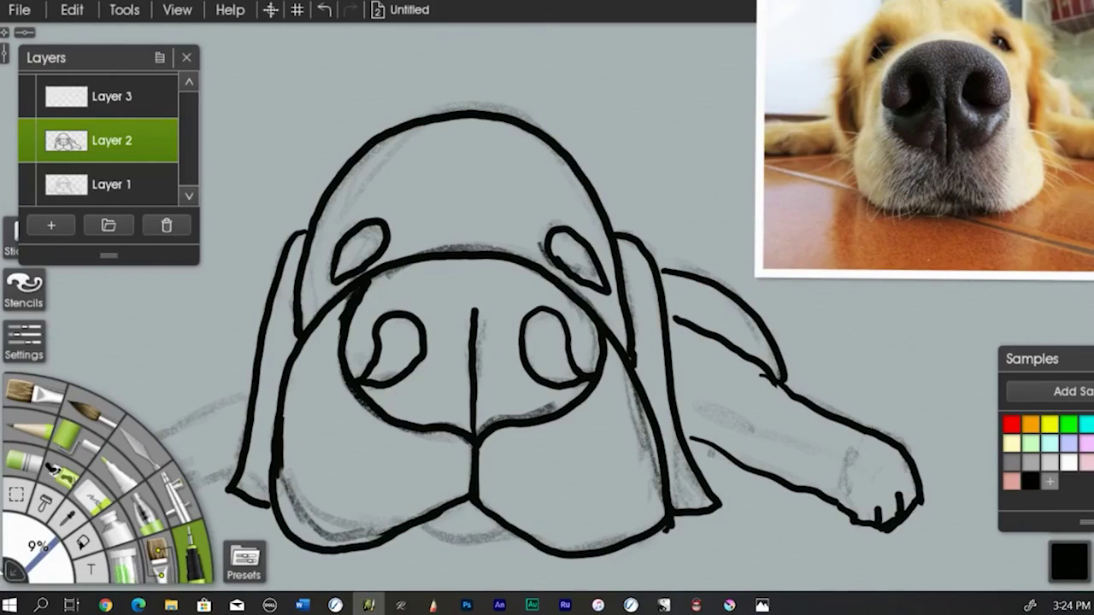
Step: Collapse the tool wheel and ink the left front leg's top, underside and a paw toe line
click(10, 574)
mouse_move(250, 383)
mouse_down()
mouse_move(203, 417)
mouse_move(92, 450)
mouse_move(69, 510)
mouse_up()
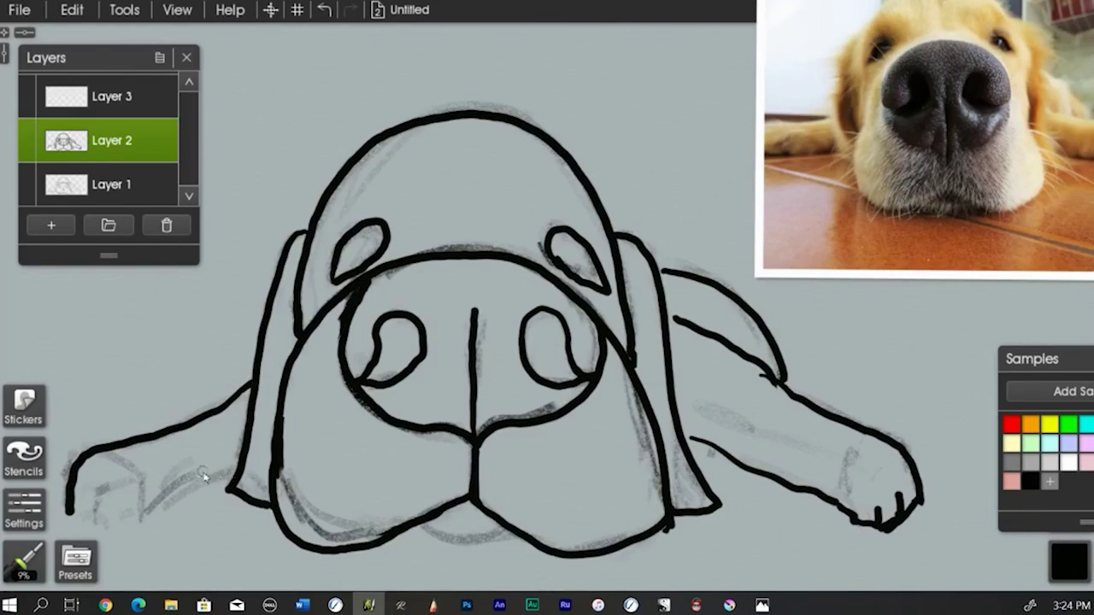
drag(233, 466, 137, 518)
mouse_move(98, 479)
mouse_down()
mouse_move(89, 513)
mouse_move(146, 524)
mouse_up()
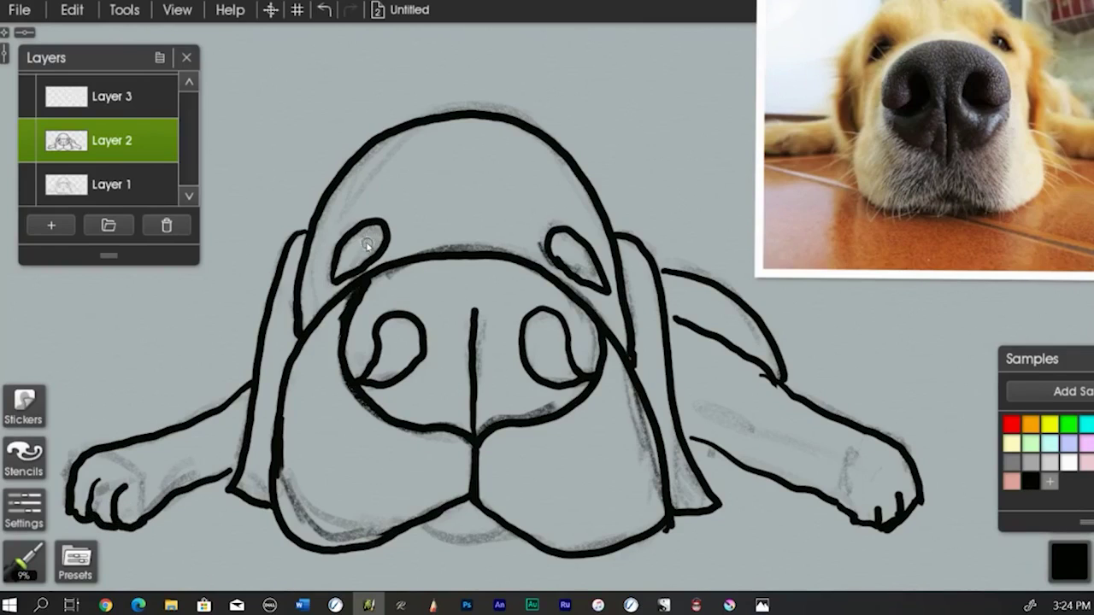
Step: Scribble inside the left and right eye outlines until both are solid black pupils
drag(370, 239, 370, 254)
mouse_move(355, 245)
mouse_down()
mouse_move(367, 229)
mouse_move(382, 236)
mouse_move(376, 249)
mouse_move(357, 238)
mouse_up()
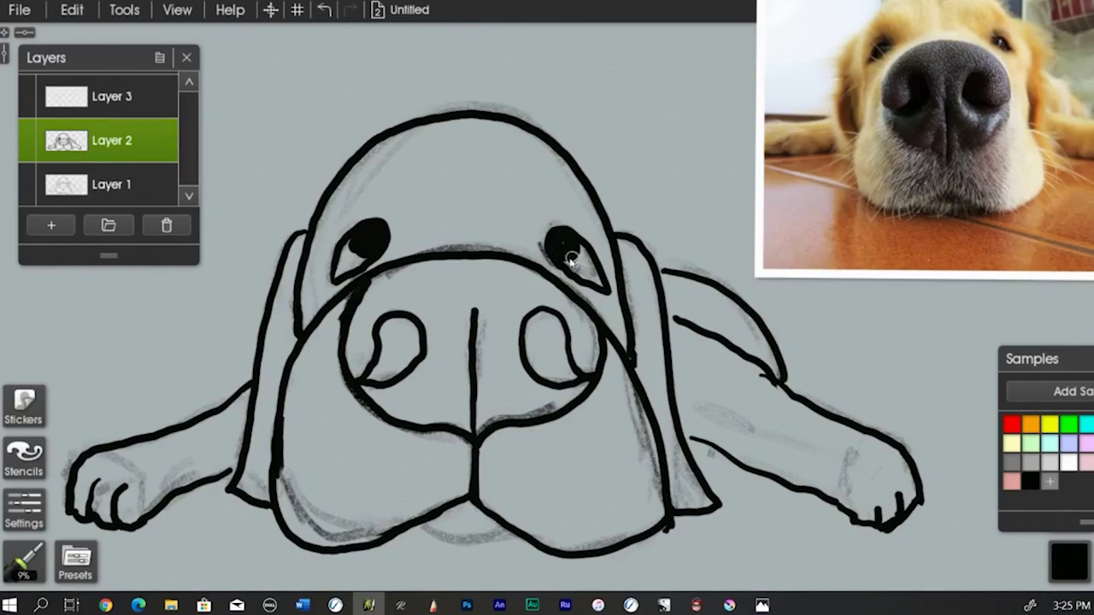
mouse_move(556, 243)
mouse_down()
mouse_move(576, 246)
mouse_move(567, 237)
mouse_move(566, 259)
mouse_move(573, 252)
mouse_move(557, 247)
mouse_up()
Step: Hide Layer 1's pencil sketch and make Layer 2 the active layer again
click(118, 179)
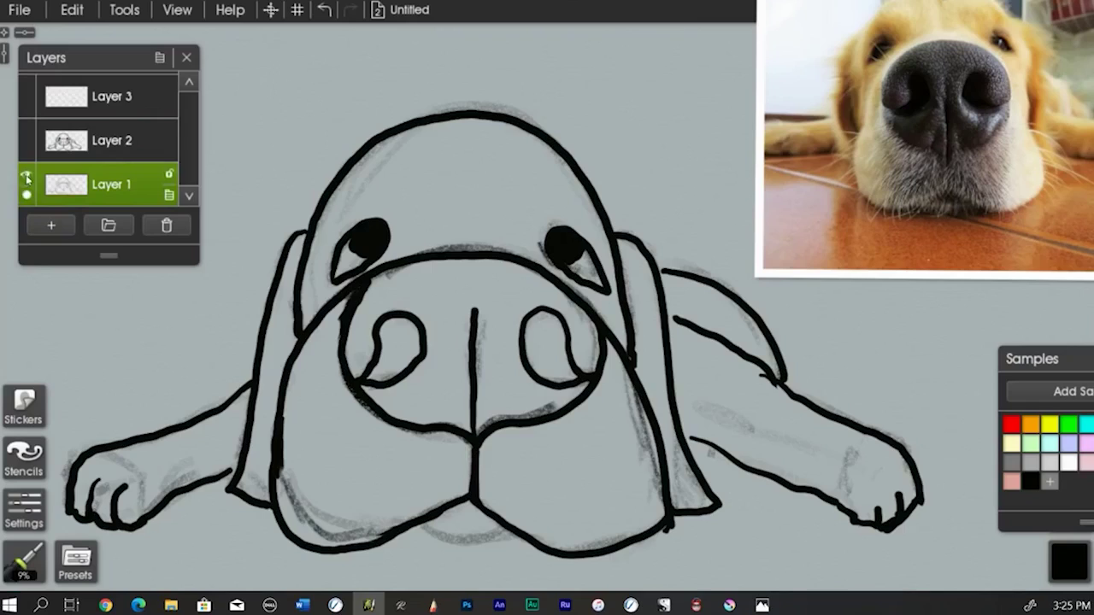
click(25, 177)
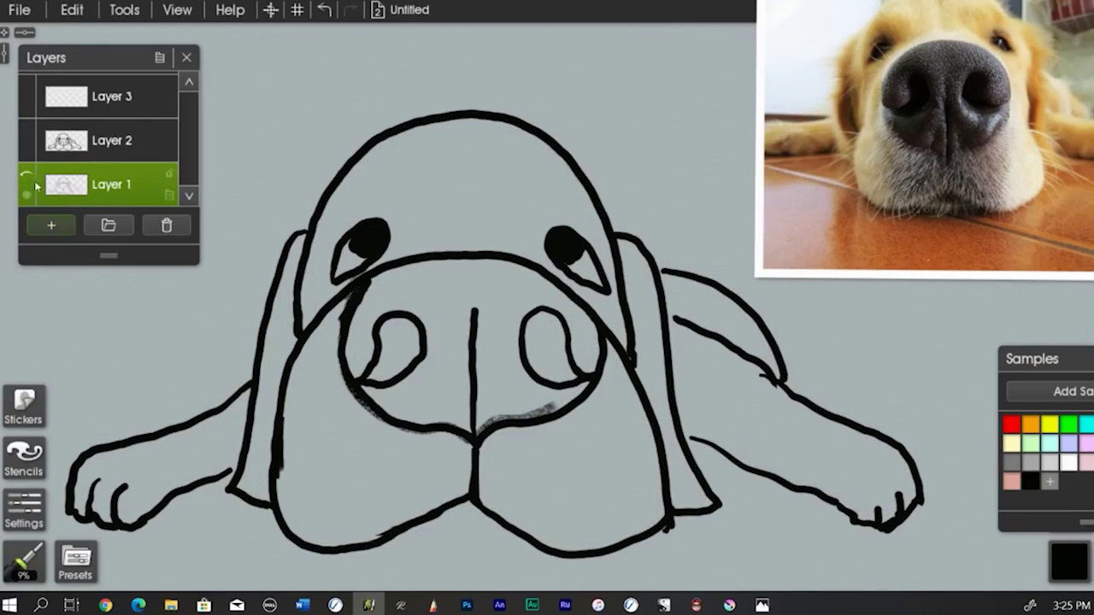
click(135, 152)
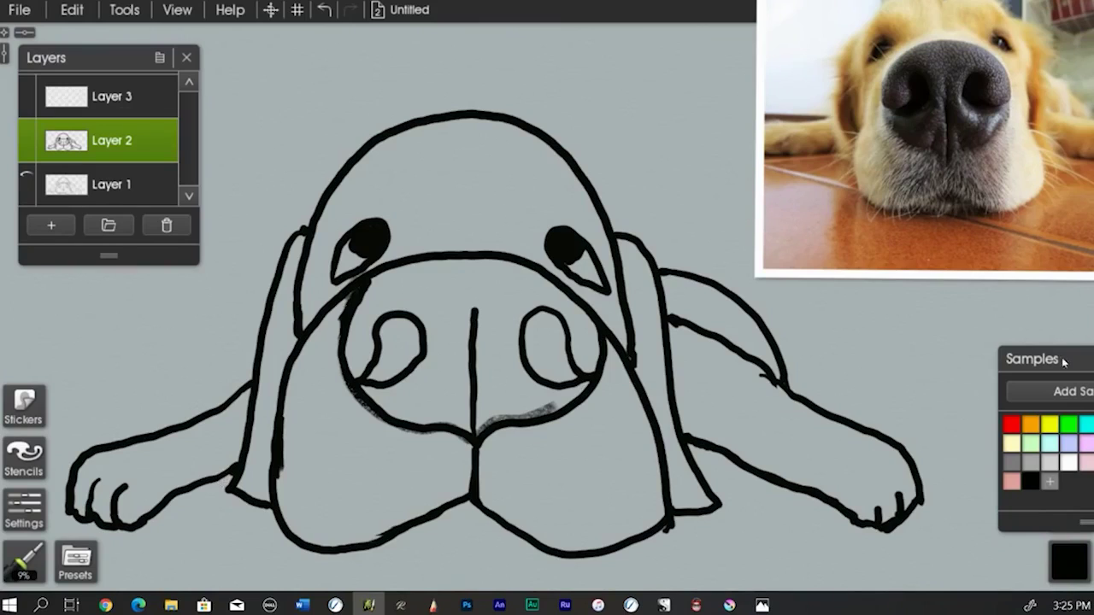
Step: Pick the peach sample, then adjust its hue toward yellow and its tone to a muted tan
drag(1066, 361, 971, 311)
click(1016, 414)
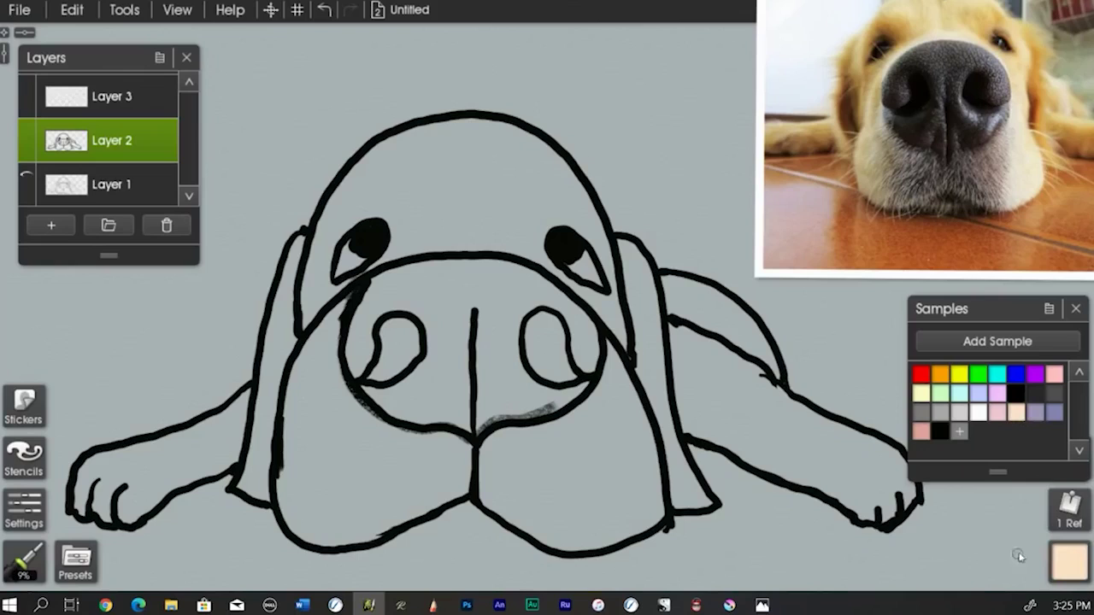
click(1062, 569)
drag(956, 310, 658, 13)
click(1014, 472)
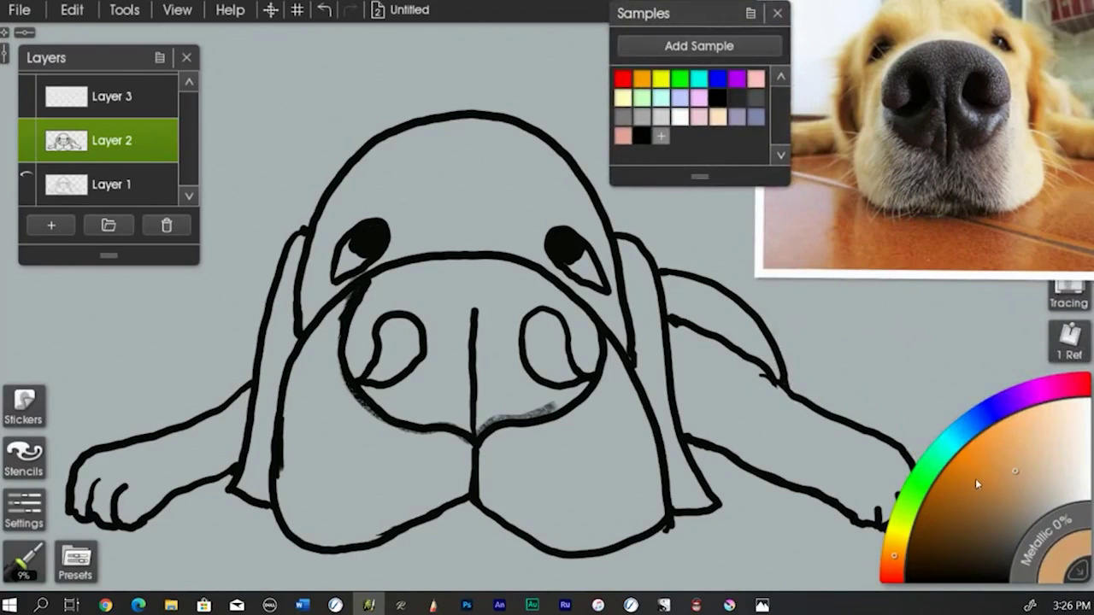
click(1028, 471)
click(899, 545)
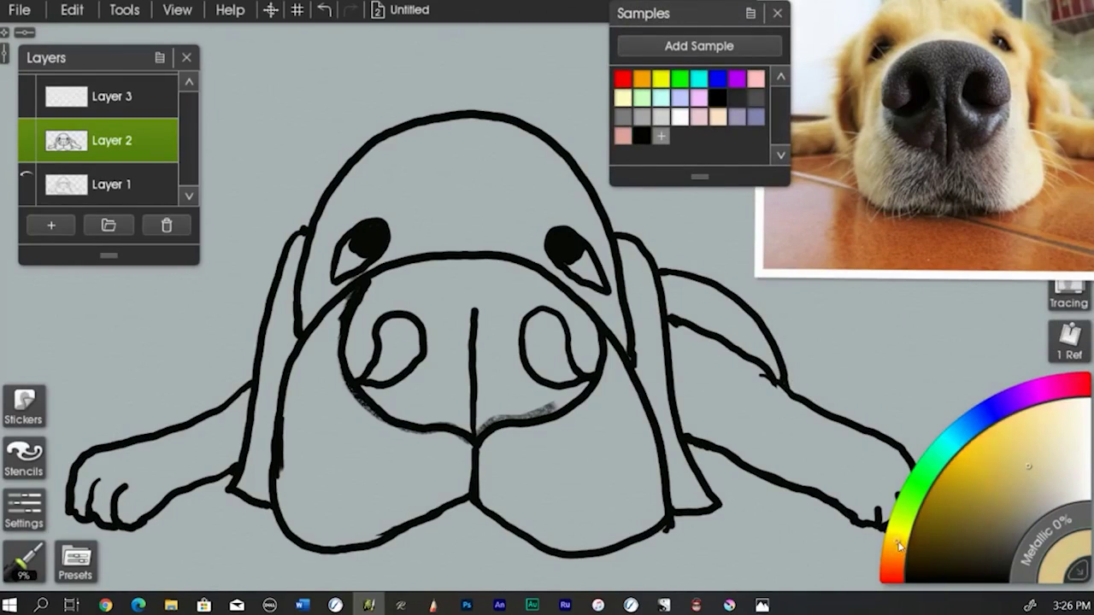
click(1026, 476)
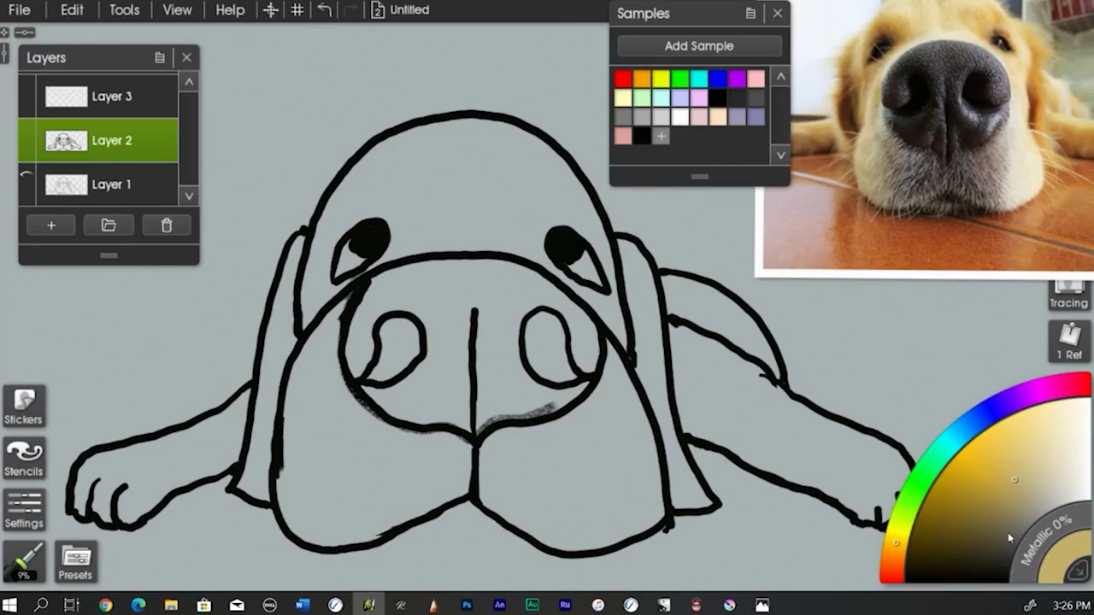
click(8, 570)
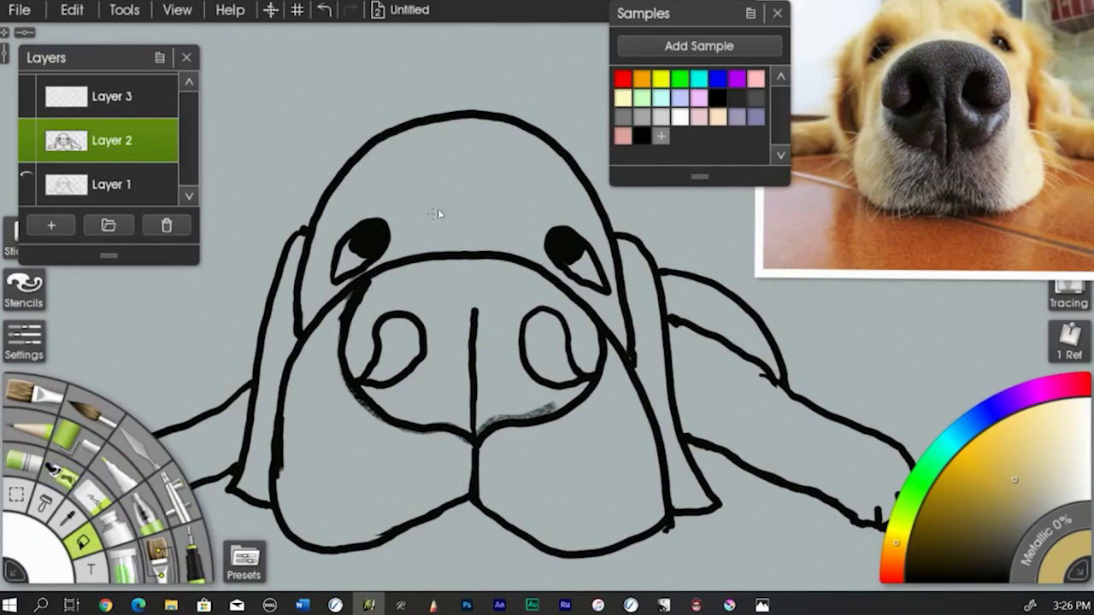
Step: Bucket-fill the dog tan from the forehead, then try a darker tan recolour and undo it
click(466, 191)
drag(1012, 483, 989, 507)
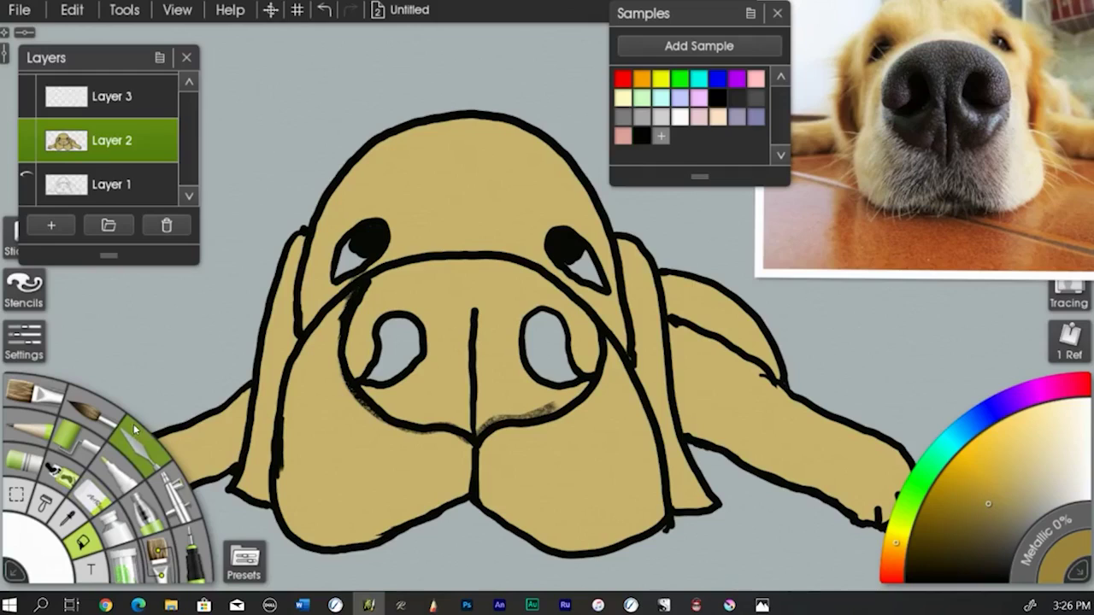
click(673, 346)
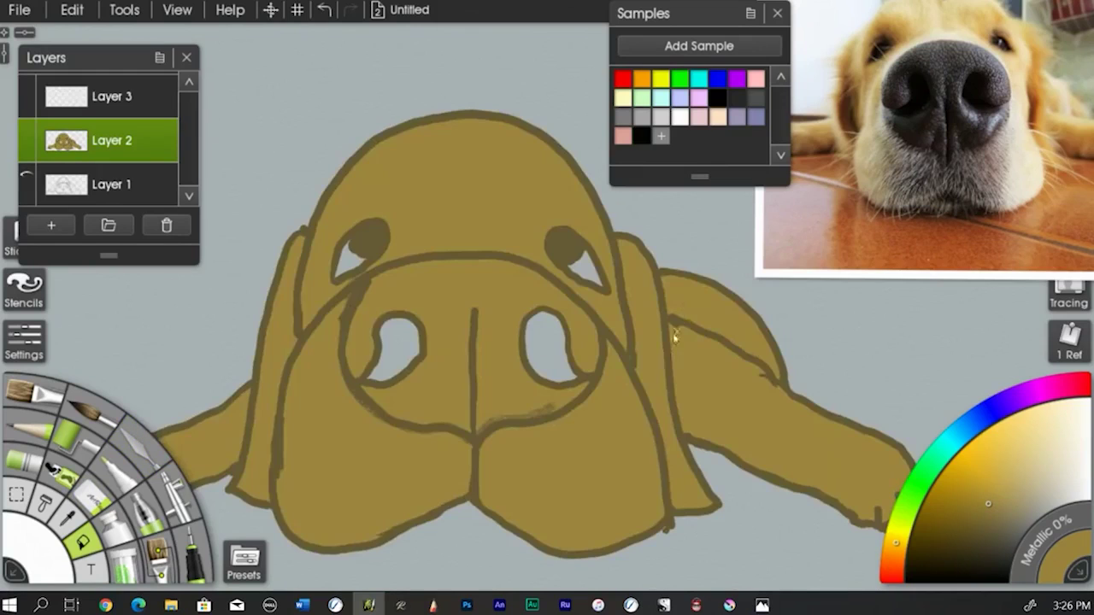
click(324, 10)
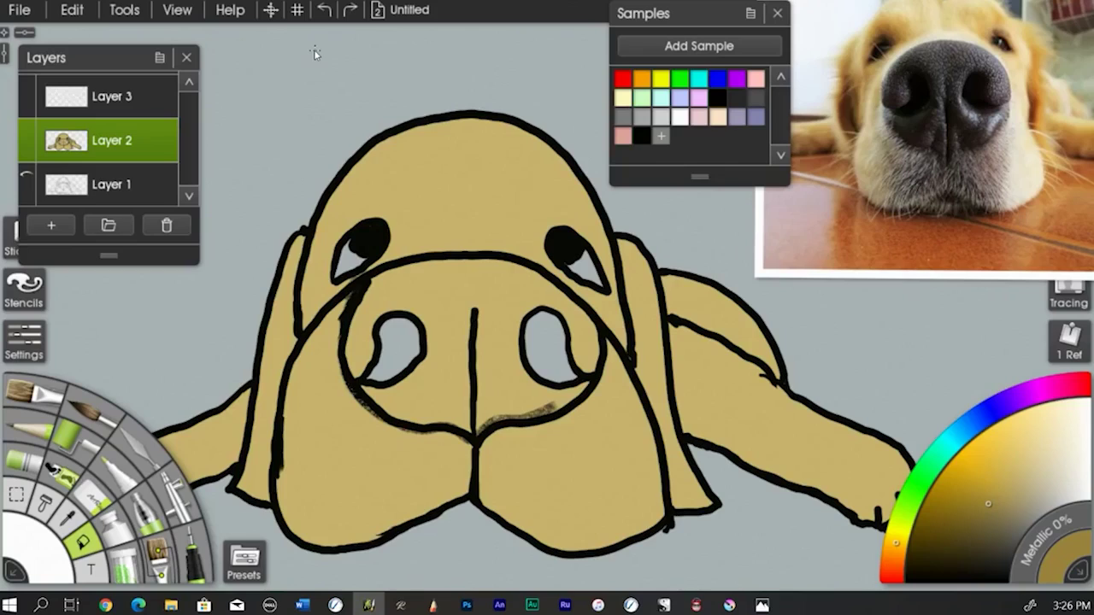
Step: Try filling the dog area with black and undo the fill
click(716, 100)
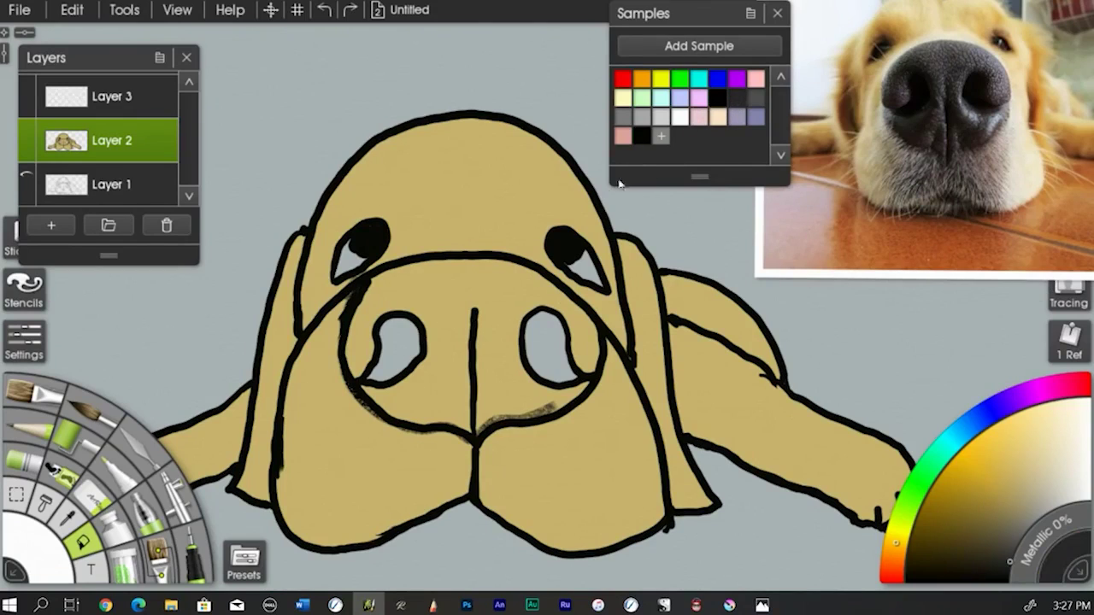
click(482, 288)
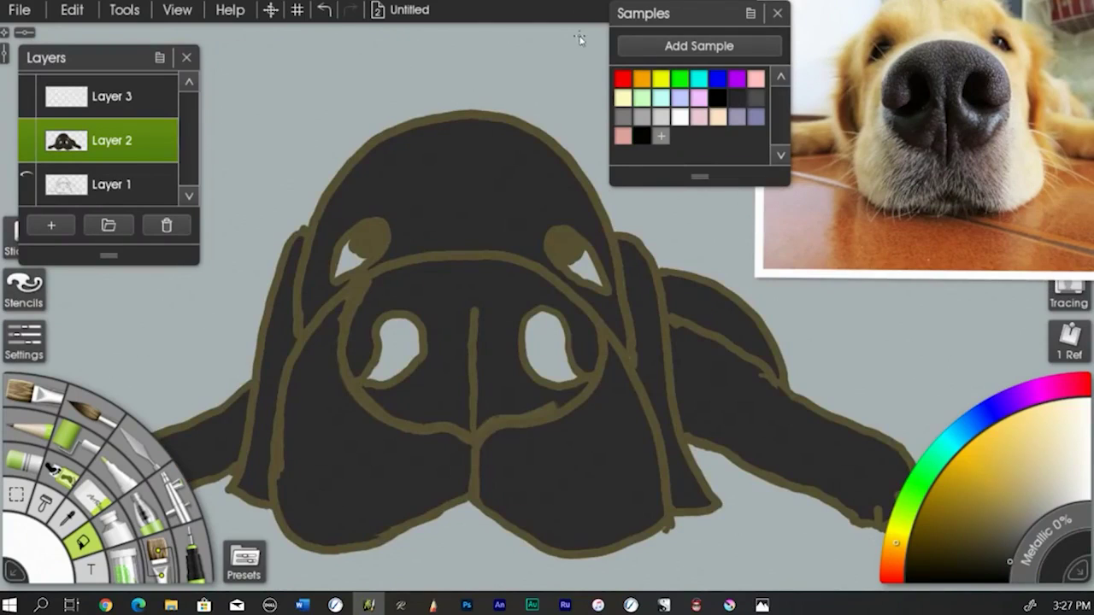
click(324, 10)
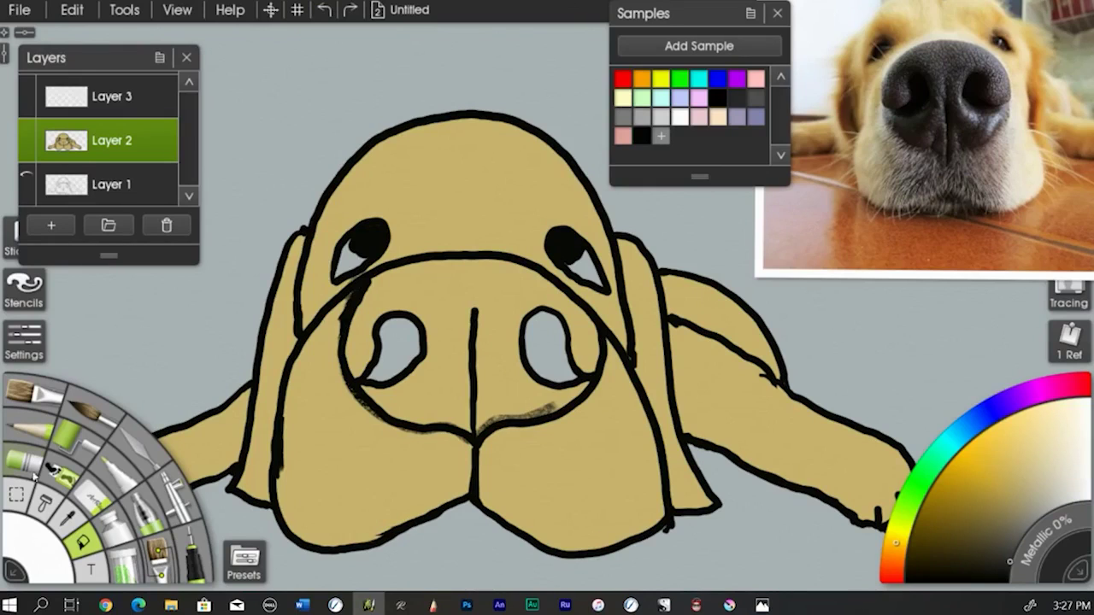
Step: Paint both nostrils black with the Marker and add a short dark grey stroke on the nose
click(192, 548)
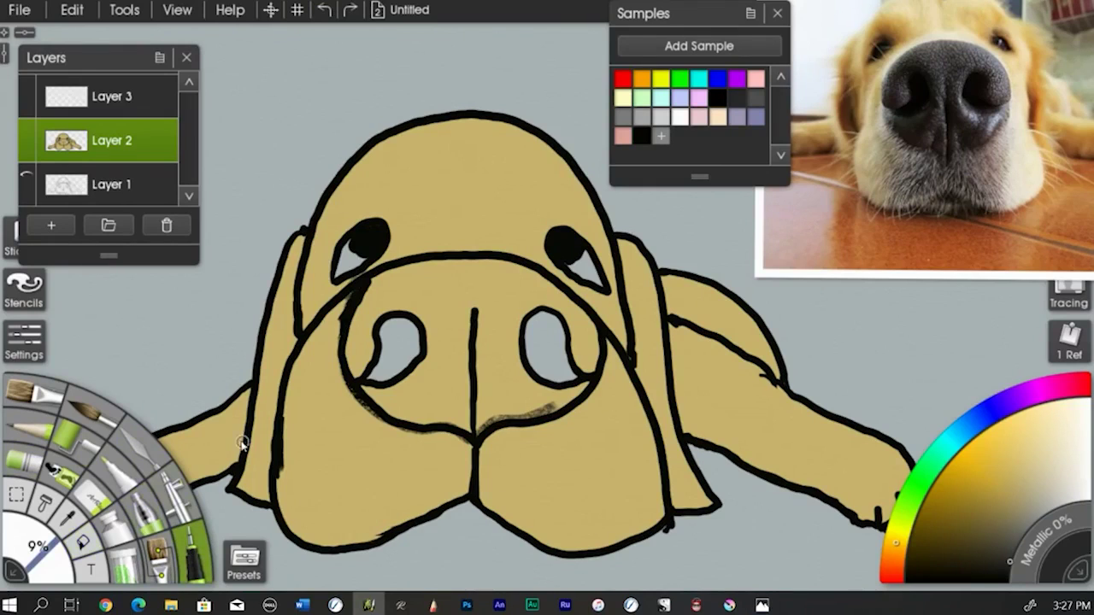
drag(409, 338, 410, 336)
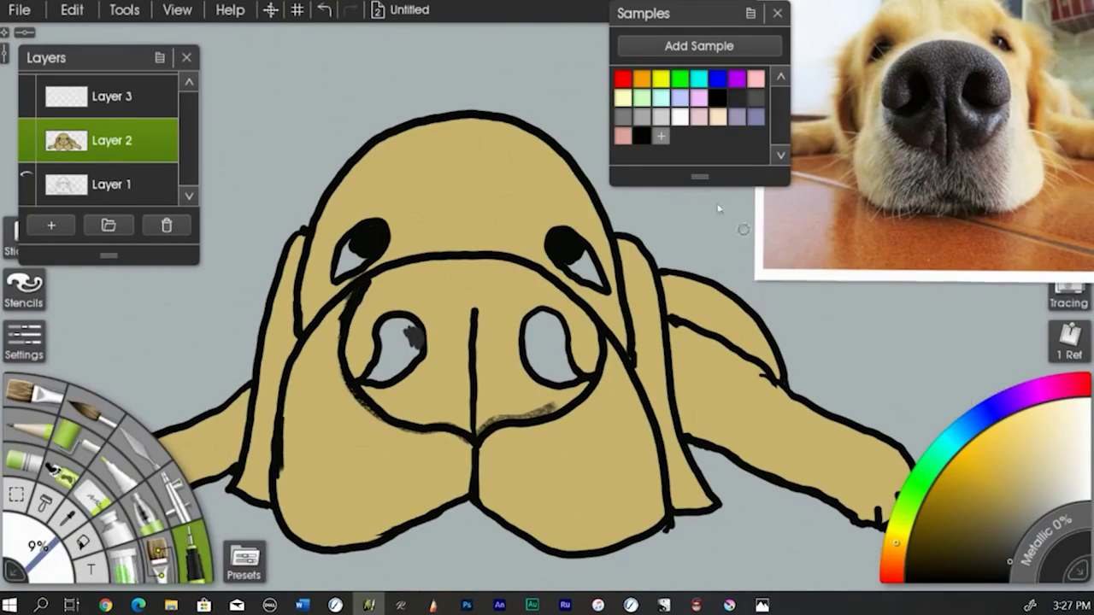
click(642, 135)
mouse_move(408, 338)
mouse_down()
mouse_move(419, 342)
mouse_move(383, 325)
mouse_move(414, 358)
mouse_move(395, 339)
mouse_move(383, 345)
mouse_move(370, 376)
mouse_move(393, 371)
mouse_move(380, 379)
mouse_up()
mouse_move(537, 346)
mouse_down()
mouse_move(538, 324)
mouse_move(548, 338)
mouse_move(564, 329)
mouse_move(540, 315)
mouse_move(559, 329)
mouse_move(537, 342)
mouse_move(530, 325)
mouse_move(532, 363)
mouse_move(525, 335)
mouse_move(553, 355)
mouse_move(563, 337)
mouse_move(565, 369)
mouse_move(557, 376)
mouse_move(556, 355)
mouse_move(557, 382)
mouse_move(544, 371)
mouse_up()
click(730, 105)
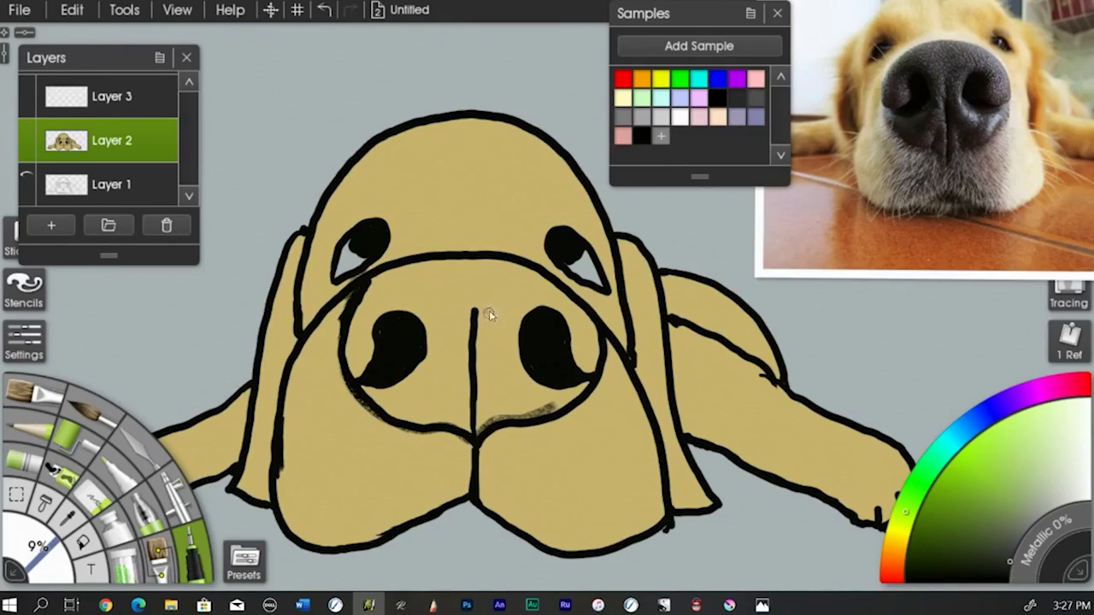
mouse_move(493, 323)
mouse_down()
mouse_move(491, 297)
mouse_move(493, 335)
mouse_move(486, 297)
mouse_move(483, 314)
mouse_move(495, 301)
mouse_move(500, 373)
mouse_move(488, 345)
mouse_move(482, 365)
mouse_move(482, 316)
mouse_move(482, 385)
mouse_move(505, 303)
mouse_up()
Step: Paint the whole nose in lighter grey around both nostrils, shrinking the Marker to 12%
click(750, 104)
key(bracketright)
key(bracketright)
key(bracketright)
key(bracketright)
key(bracketright)
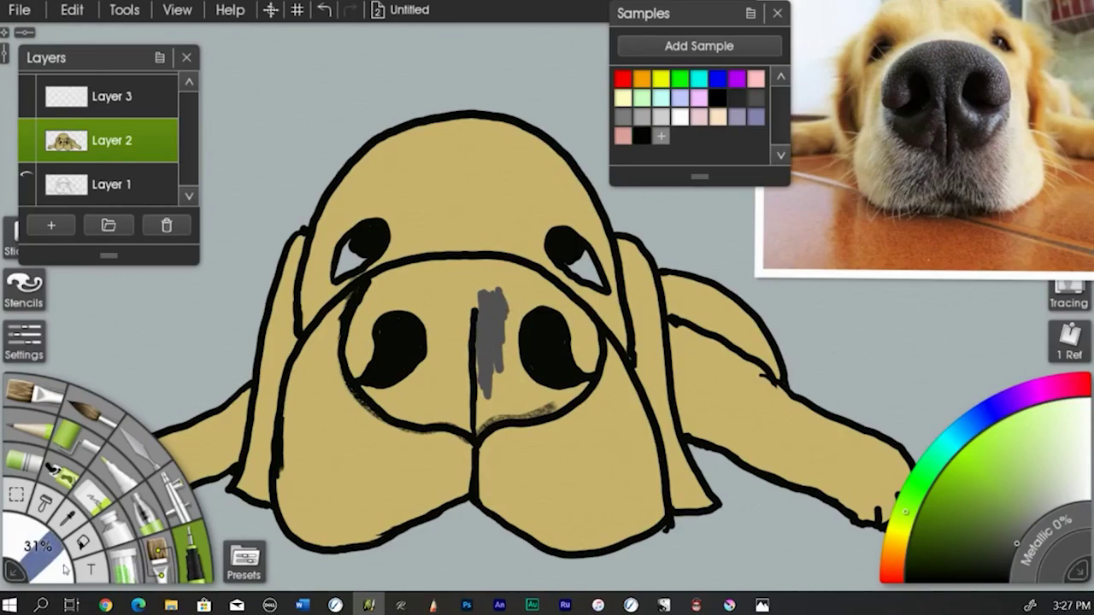
mouse_move(439, 362)
mouse_down()
mouse_move(475, 315)
mouse_move(440, 298)
mouse_move(446, 277)
mouse_move(470, 280)
mouse_move(432, 267)
mouse_up()
key(bracketleft)
key(bracketleft)
key(bracketleft)
mouse_move(357, 342)
mouse_down()
mouse_move(356, 369)
mouse_move(354, 328)
mouse_move(364, 341)
mouse_move(371, 305)
mouse_move(363, 312)
mouse_move(379, 287)
mouse_move(453, 273)
mouse_move(412, 287)
mouse_move(415, 297)
mouse_move(392, 295)
mouse_move(424, 276)
mouse_move(401, 274)
mouse_move(413, 273)
mouse_move(382, 288)
mouse_move(493, 269)
mouse_move(491, 299)
mouse_move(458, 326)
mouse_move(435, 305)
mouse_move(383, 300)
mouse_up()
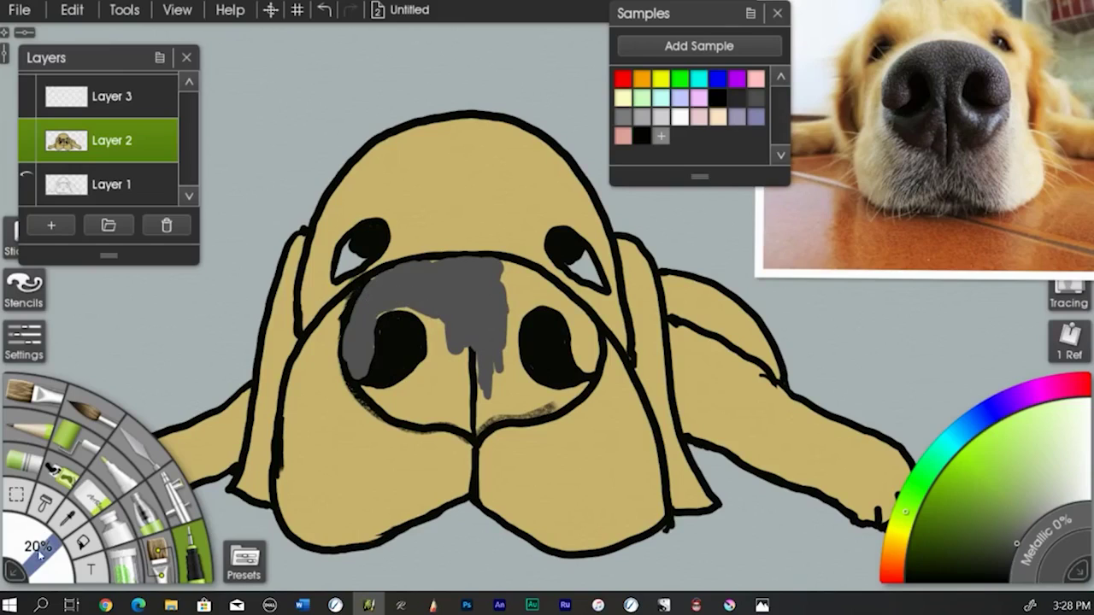
drag(43, 547, 18, 534)
mouse_move(457, 412)
mouse_down()
mouse_move(461, 352)
mouse_move(431, 321)
mouse_move(400, 309)
mouse_up()
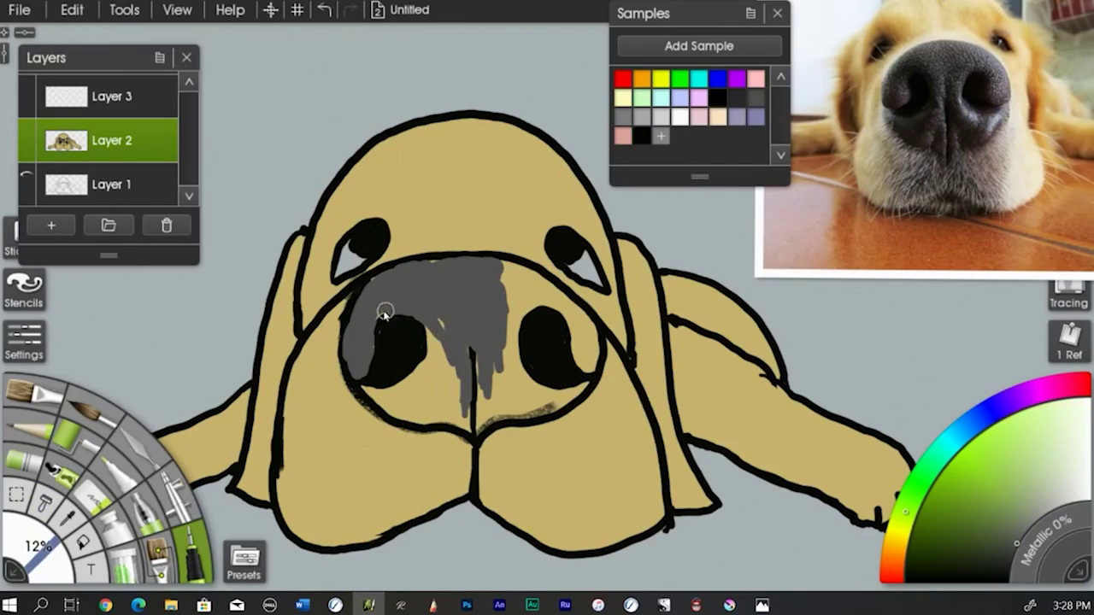
mouse_move(383, 314)
mouse_down()
mouse_move(442, 325)
mouse_move(444, 371)
mouse_move(434, 333)
mouse_move(435, 362)
mouse_move(429, 375)
mouse_move(431, 340)
mouse_move(419, 385)
mouse_move(418, 370)
mouse_move(411, 386)
mouse_move(384, 398)
mouse_move(420, 381)
mouse_move(370, 393)
mouse_move(412, 389)
mouse_move(368, 395)
mouse_move(410, 384)
mouse_move(384, 399)
mouse_move(444, 419)
mouse_move(441, 392)
mouse_move(433, 403)
mouse_move(410, 395)
mouse_move(433, 387)
mouse_move(436, 405)
mouse_move(474, 387)
mouse_move(442, 411)
mouse_move(463, 425)
mouse_move(399, 416)
mouse_move(390, 409)
mouse_move(407, 384)
mouse_move(370, 398)
mouse_move(436, 391)
mouse_up()
mouse_move(500, 282)
mouse_down()
mouse_move(578, 314)
mouse_move(595, 342)
mouse_move(583, 364)
mouse_move(575, 325)
mouse_move(547, 300)
mouse_move(557, 310)
mouse_move(525, 303)
mouse_move(510, 276)
mouse_move(525, 274)
mouse_move(501, 267)
mouse_move(540, 297)
mouse_move(526, 294)
mouse_move(499, 317)
mouse_move(508, 295)
mouse_move(506, 359)
mouse_move(514, 352)
mouse_move(520, 388)
mouse_move(575, 395)
mouse_move(528, 386)
mouse_move(506, 395)
mouse_move(494, 363)
mouse_move(477, 435)
mouse_move(490, 394)
mouse_move(534, 404)
mouse_move(523, 411)
mouse_move(557, 403)
mouse_move(501, 388)
mouse_move(429, 403)
mouse_move(374, 400)
mouse_up()
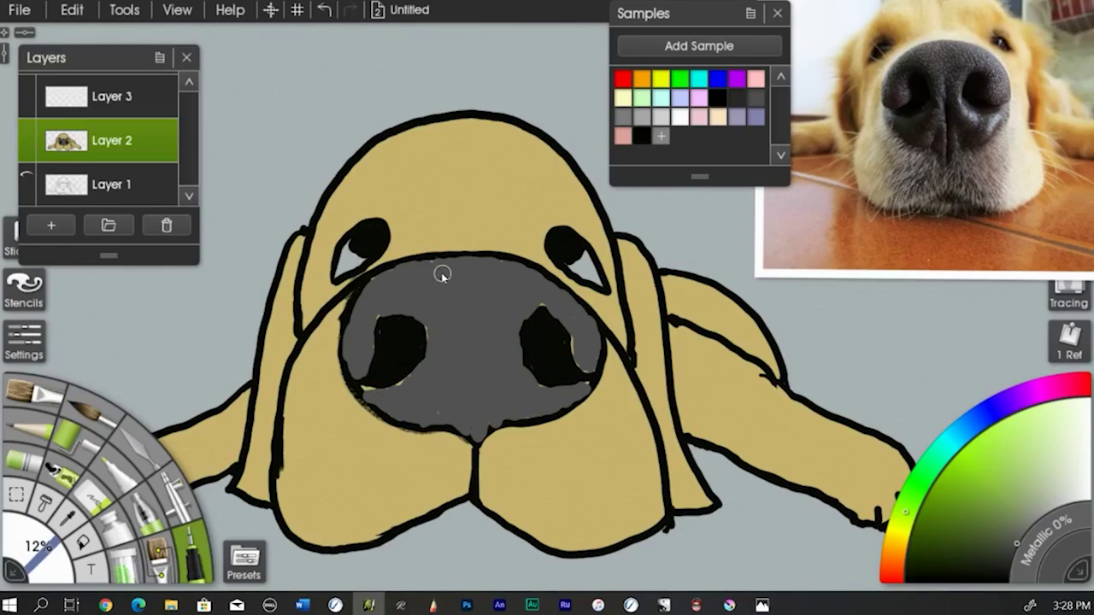
Step: In black, neaten both nostril edges and ink a curved line under the chin
click(641, 136)
mouse_move(475, 410)
mouse_down()
mouse_move(476, 442)
mouse_move(476, 344)
mouse_up()
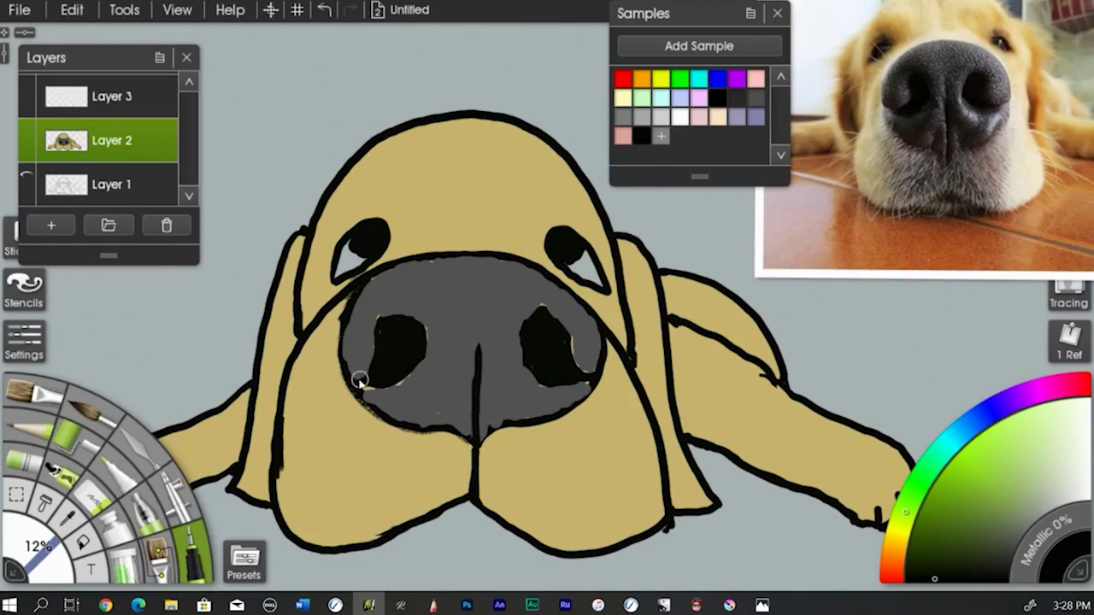
mouse_move(359, 382)
mouse_down()
mouse_move(387, 321)
mouse_move(418, 331)
mouse_move(416, 359)
mouse_move(373, 391)
mouse_move(359, 386)
mouse_move(367, 382)
mouse_up()
mouse_move(547, 385)
mouse_down()
mouse_move(595, 375)
mouse_move(575, 365)
mouse_move(551, 311)
mouse_move(532, 310)
mouse_move(521, 362)
mouse_move(548, 385)
mouse_move(595, 378)
mouse_up()
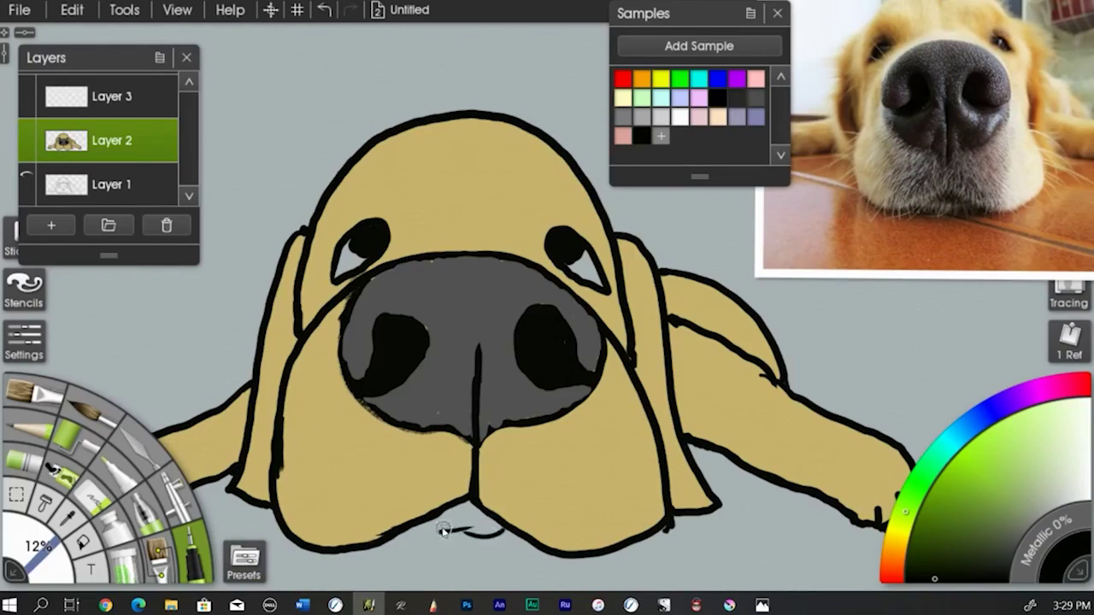
mouse_move(440, 530)
mouse_down()
mouse_move(503, 529)
mouse_move(466, 538)
mouse_move(429, 525)
mouse_move(465, 535)
mouse_move(509, 516)
mouse_up()
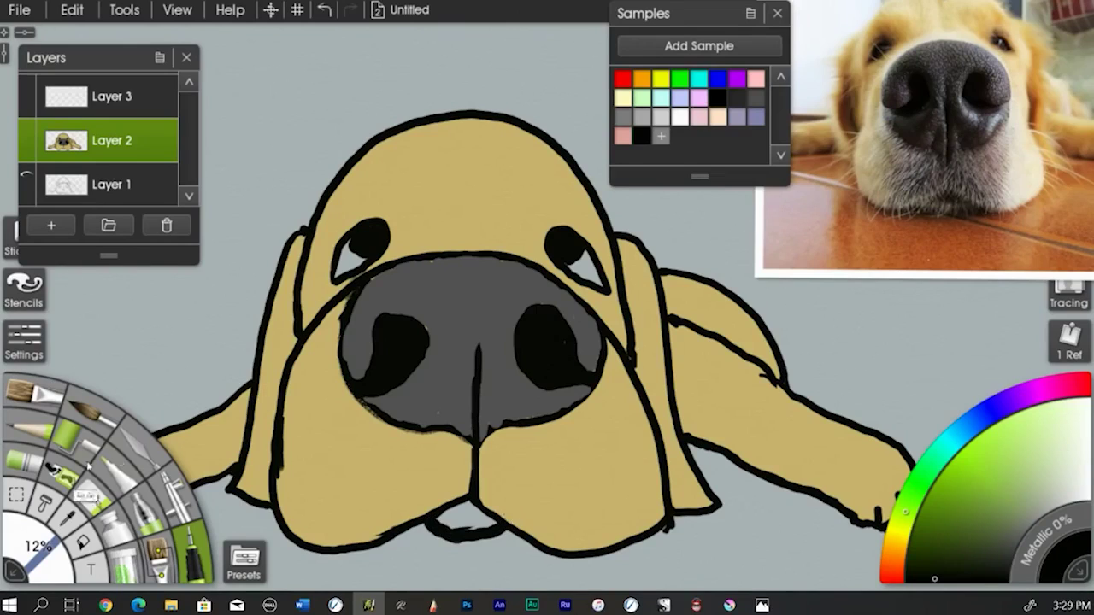
Step: Sample the body's tan and paint it over the chin's stray mouth lines at 9% Marker size
alt+click(320, 459)
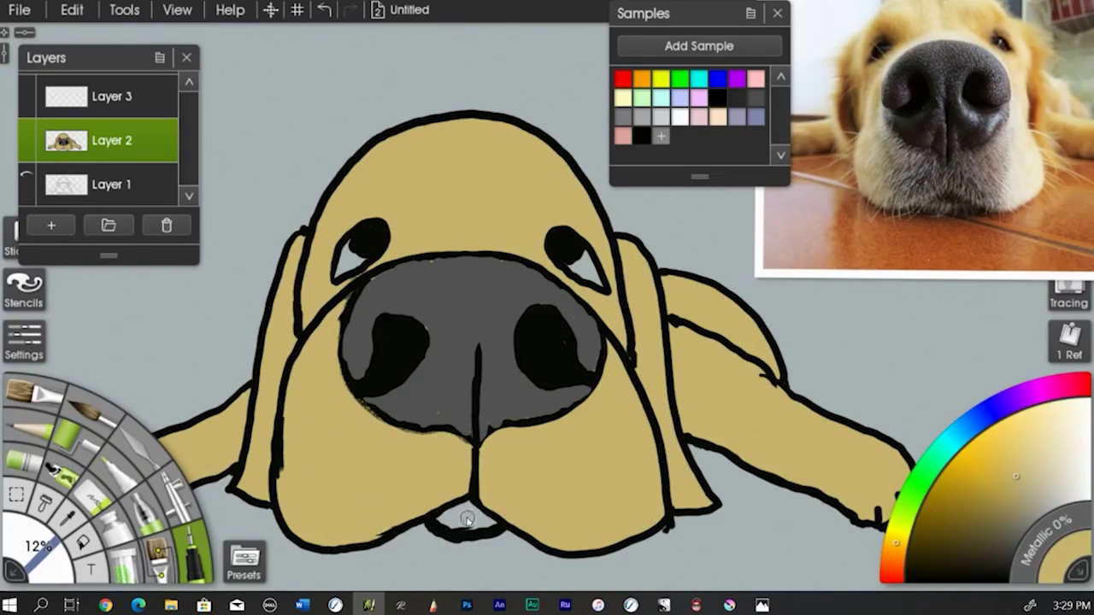
mouse_move(62, 549)
mouse_down()
mouse_move(45, 551)
mouse_move(47, 535)
mouse_up()
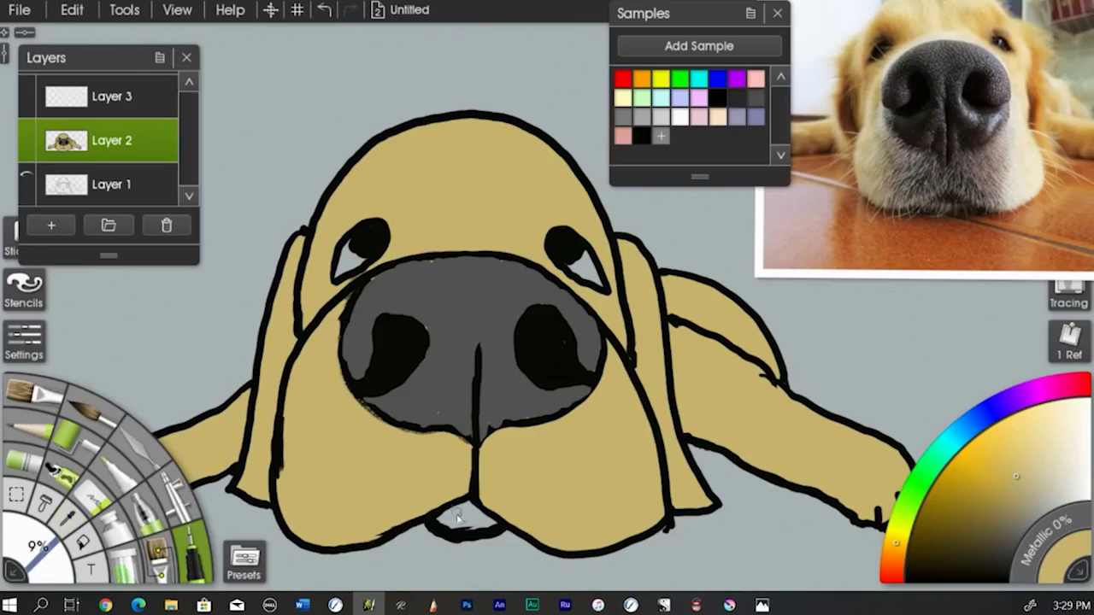
mouse_move(457, 518)
mouse_down()
mouse_move(484, 525)
mouse_move(469, 513)
mouse_move(444, 523)
mouse_move(474, 526)
mouse_move(461, 528)
mouse_up()
mouse_move(36, 552)
mouse_down()
mouse_move(29, 560)
mouse_move(45, 567)
mouse_move(19, 536)
mouse_up()
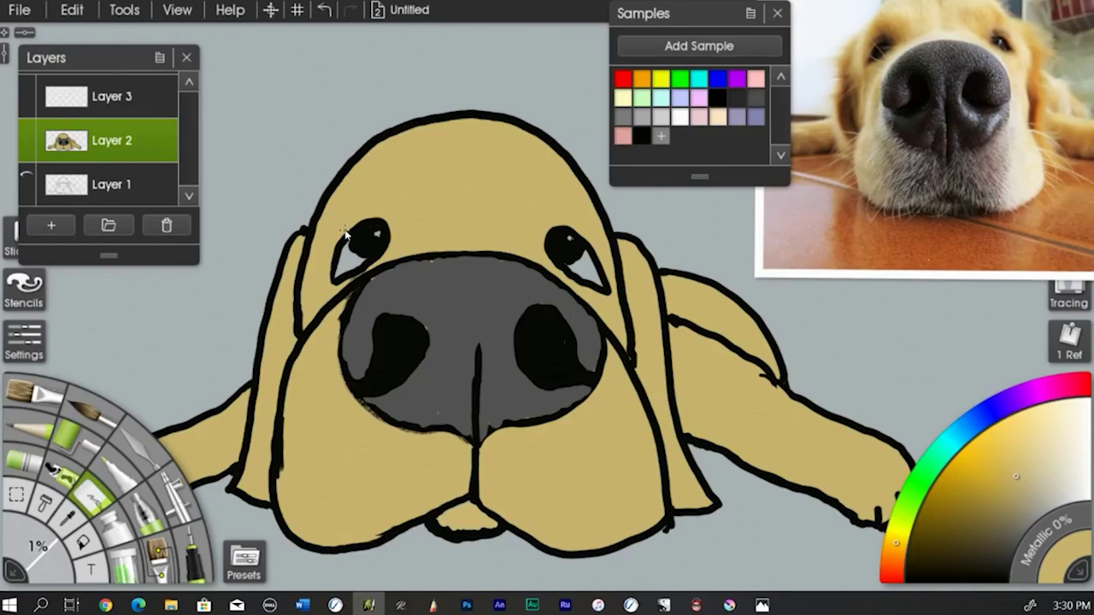
Step: Enlarge both eyes with black Ink Pen outlines and fills at 9%
click(642, 136)
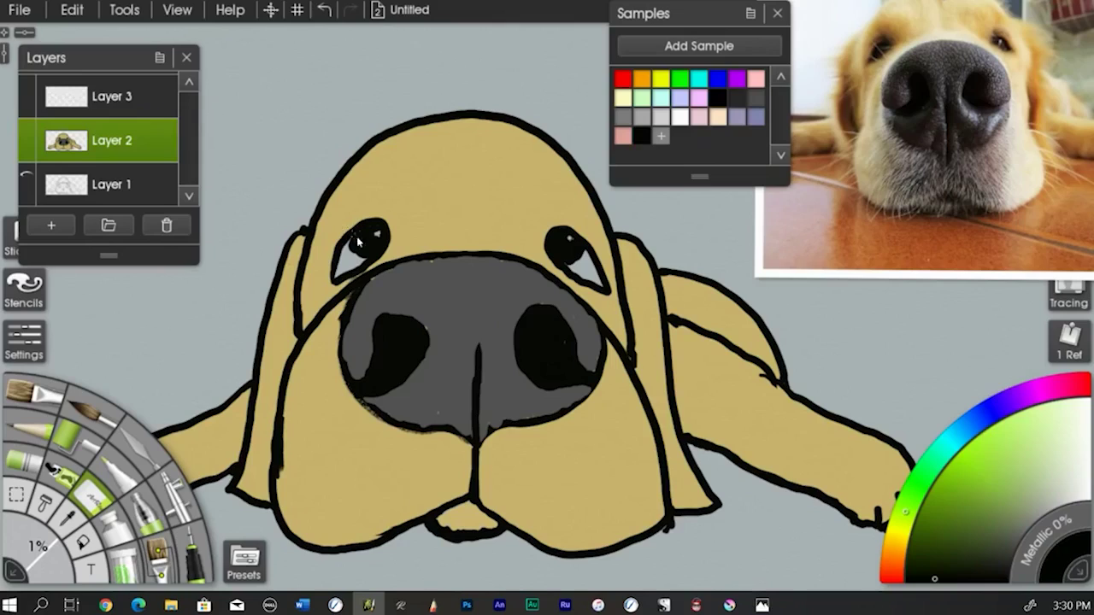
mouse_move(346, 241)
mouse_down()
mouse_move(340, 253)
mouse_move(360, 225)
mouse_up()
click(190, 557)
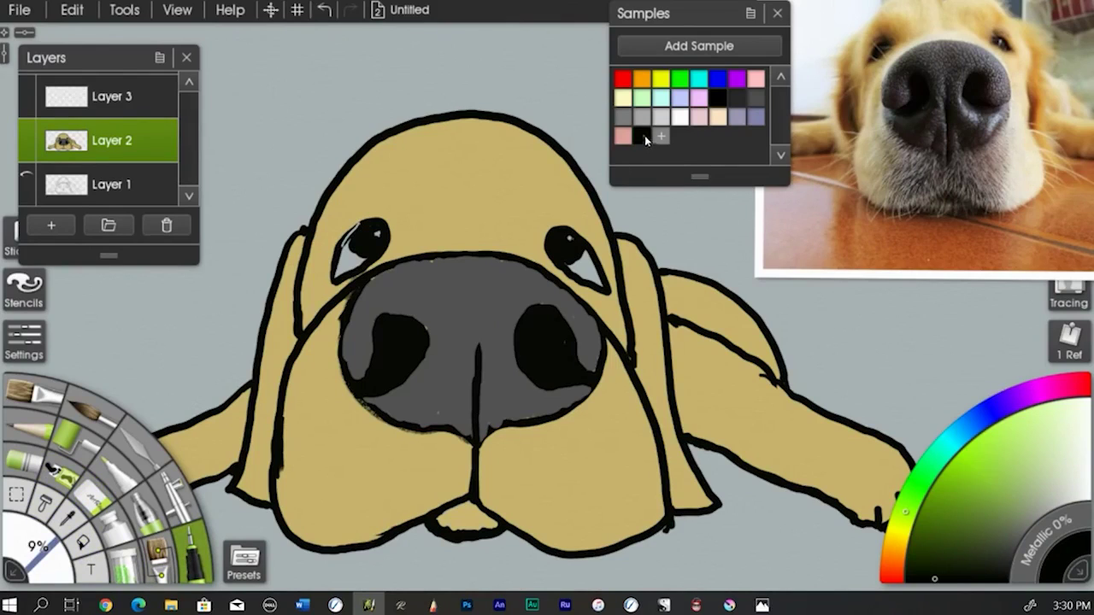
mouse_move(346, 235)
mouse_down()
mouse_move(335, 267)
mouse_move(353, 223)
mouse_move(374, 210)
mouse_move(387, 206)
mouse_move(404, 226)
mouse_move(404, 246)
mouse_move(338, 278)
mouse_move(374, 222)
mouse_move(388, 216)
mouse_move(403, 232)
mouse_move(395, 242)
mouse_move(386, 224)
mouse_move(356, 231)
mouse_move(363, 248)
mouse_move(358, 228)
mouse_move(373, 253)
mouse_up()
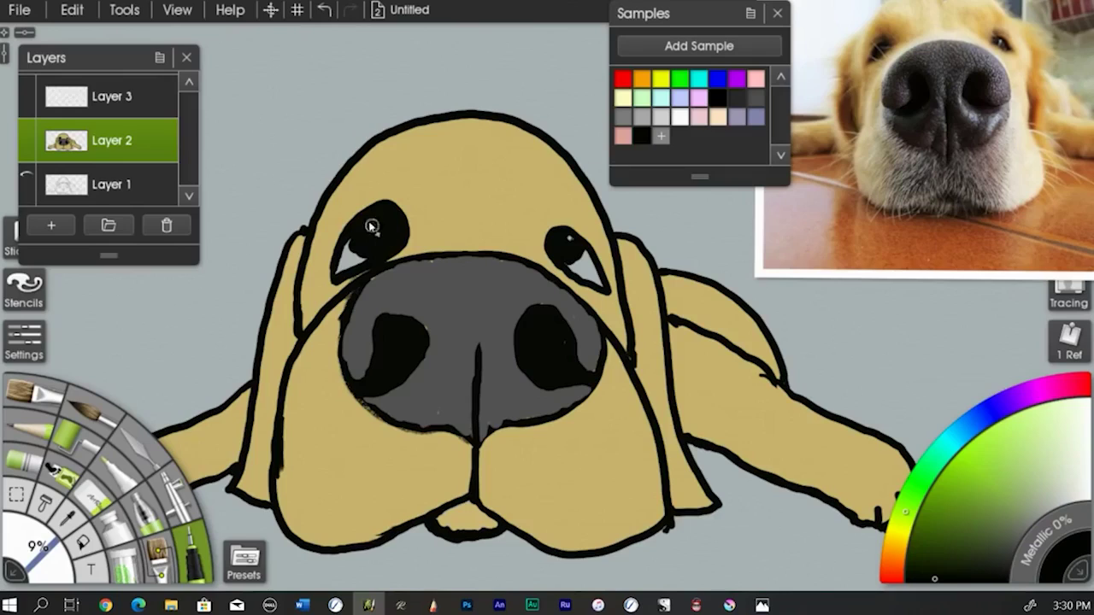
mouse_move(579, 237)
mouse_down()
mouse_move(556, 210)
mouse_move(530, 227)
mouse_move(528, 245)
mouse_move(559, 270)
mouse_move(535, 250)
mouse_move(545, 257)
mouse_move(545, 227)
mouse_move(537, 231)
mouse_move(567, 224)
mouse_up()
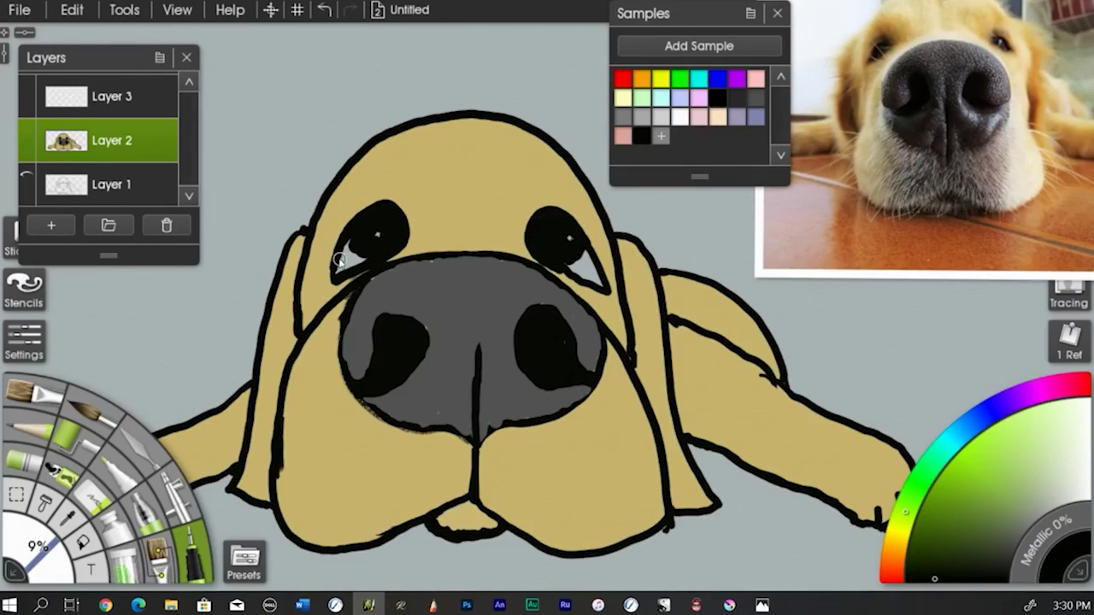
drag(27, 549, 7, 541)
Step: Draw a thin wavy black hair strand curling up from the top of the head at 4%
drag(472, 121, 478, 50)
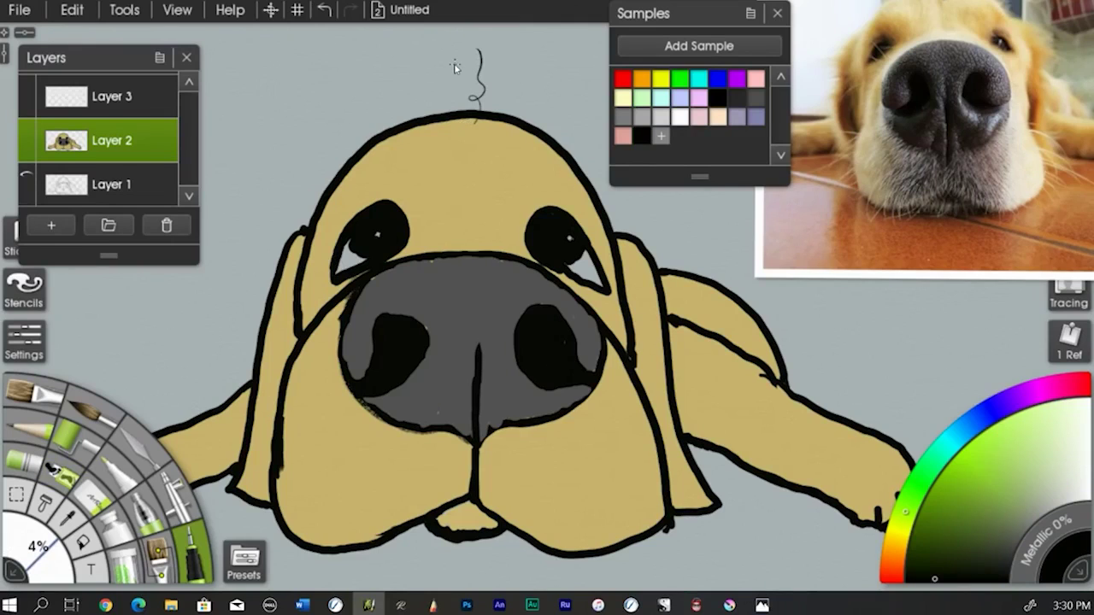